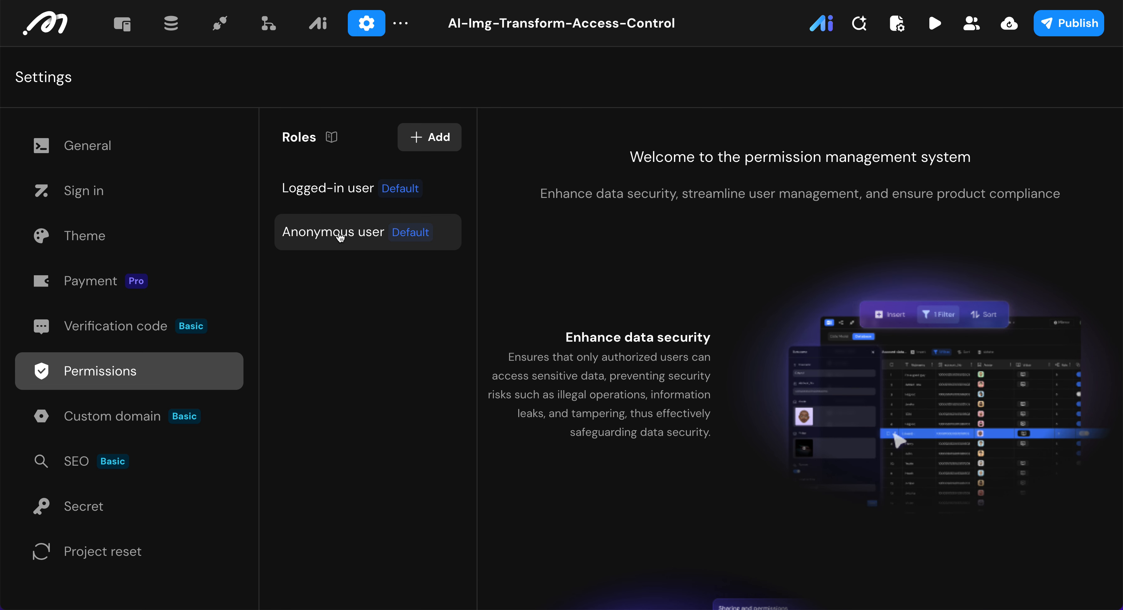
Step: Revoke all Actionflow permissions and all Momen AI permissions from the Anonymous user role
click(365, 234)
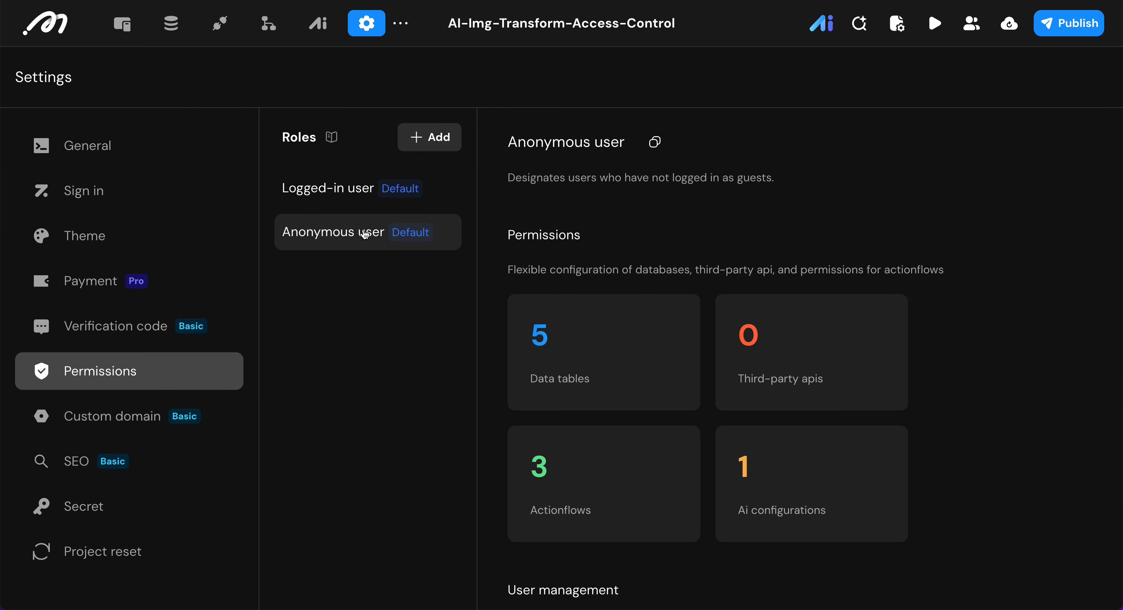
scroll(636, 363, down, 1)
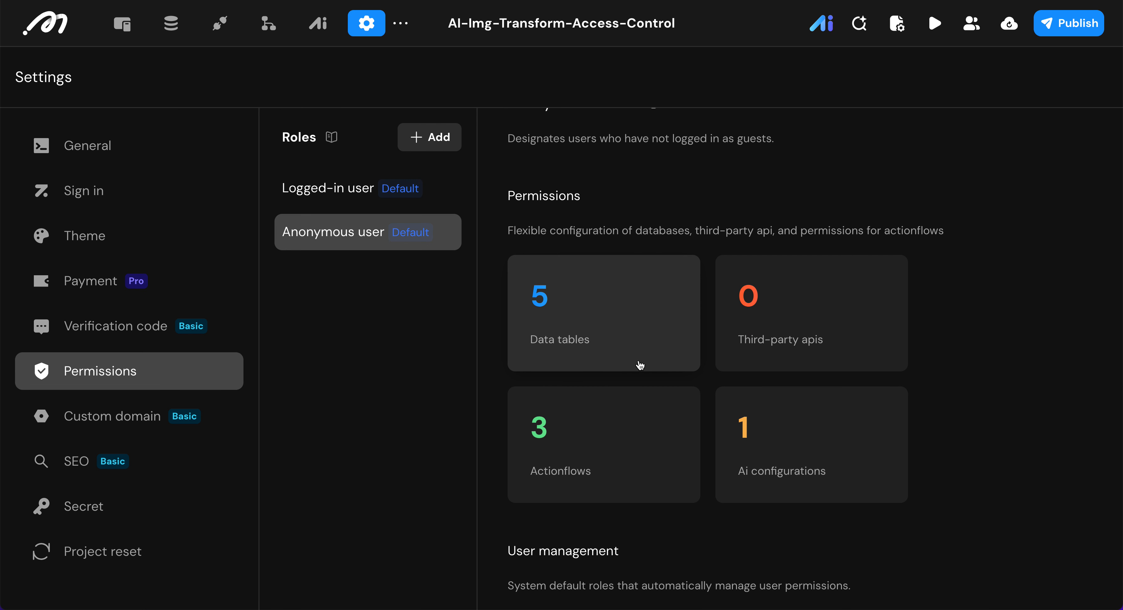
click(597, 431)
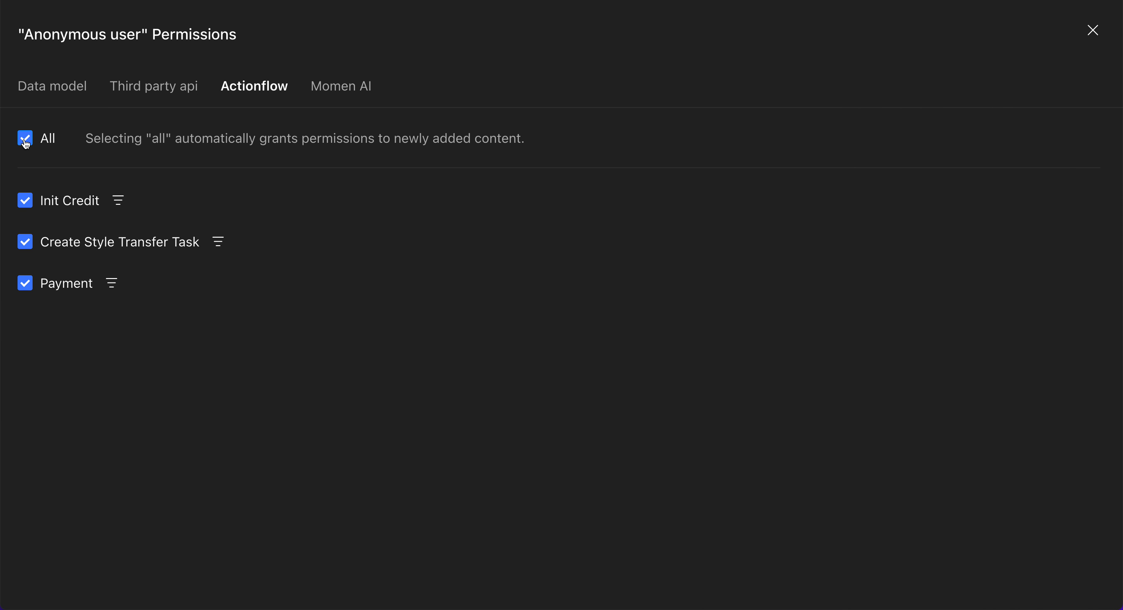
click(25, 138)
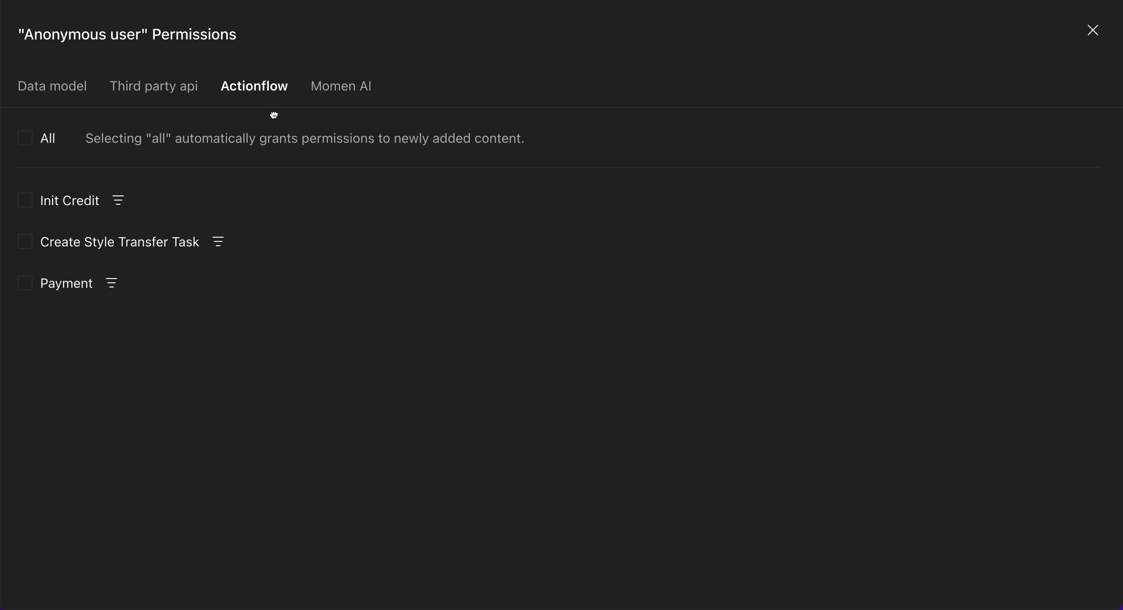
click(335, 87)
click(36, 136)
Step: Turn off the Anonymous user's Edit, Total, sum/avg/max/min and Read permissions on the account table
click(183, 89)
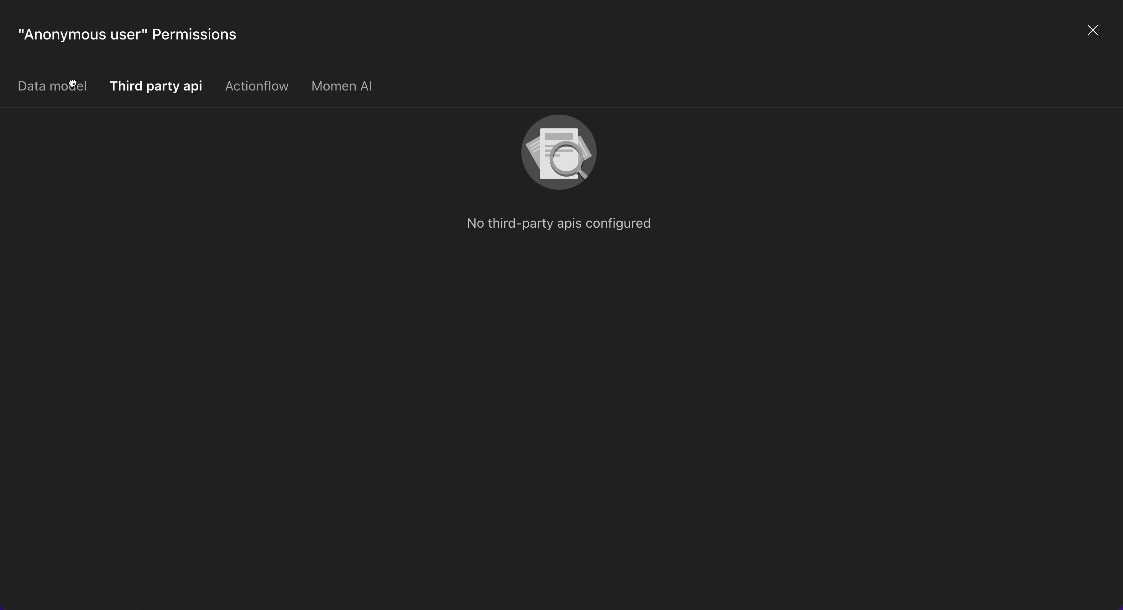
click(55, 90)
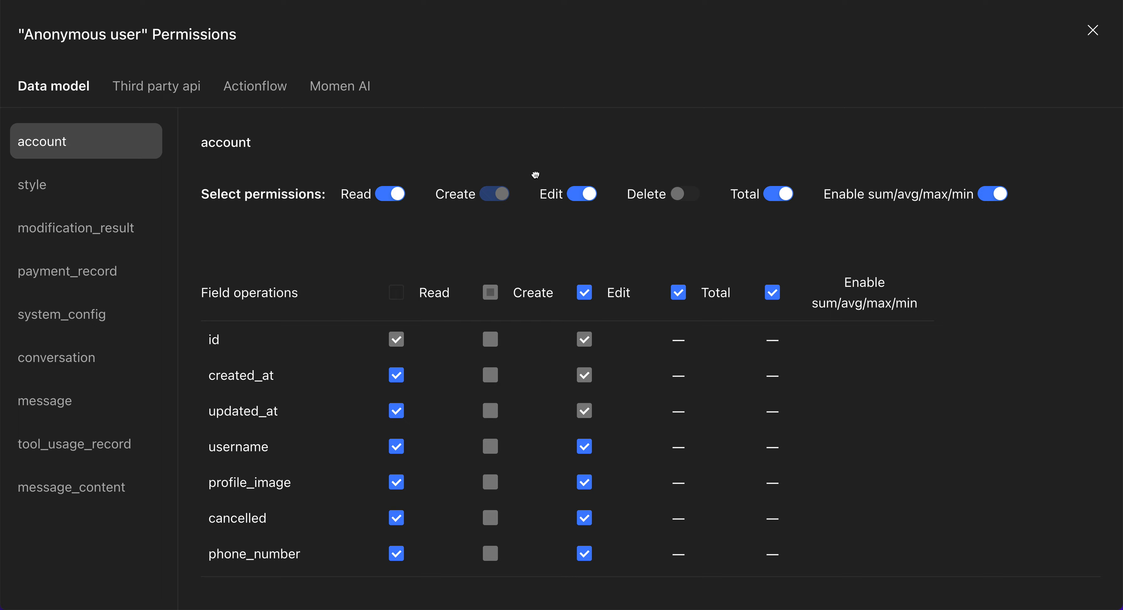
click(582, 193)
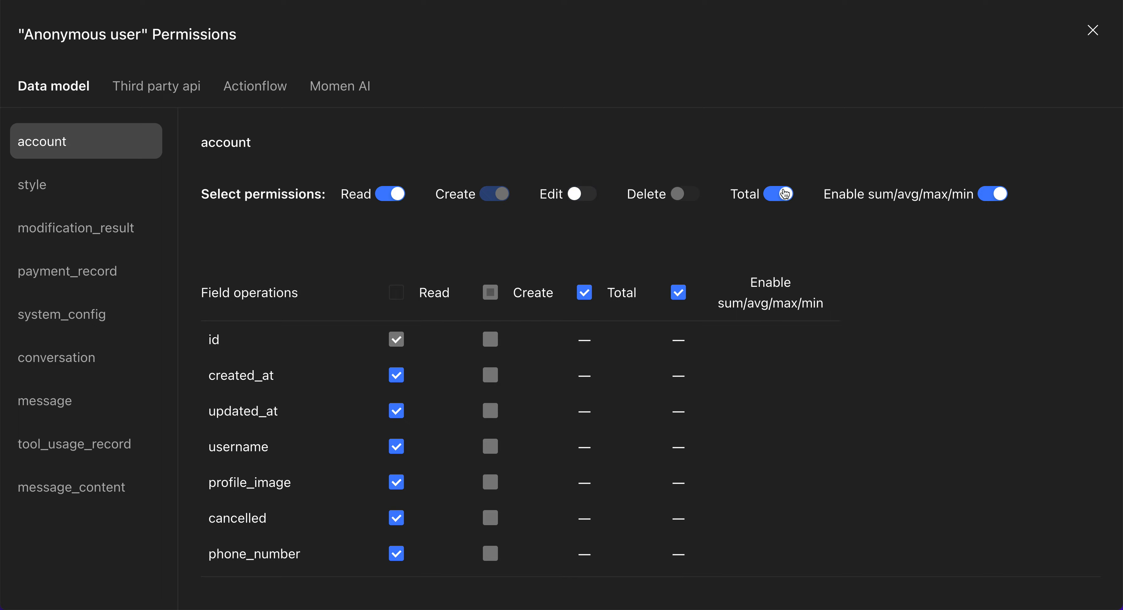
click(777, 193)
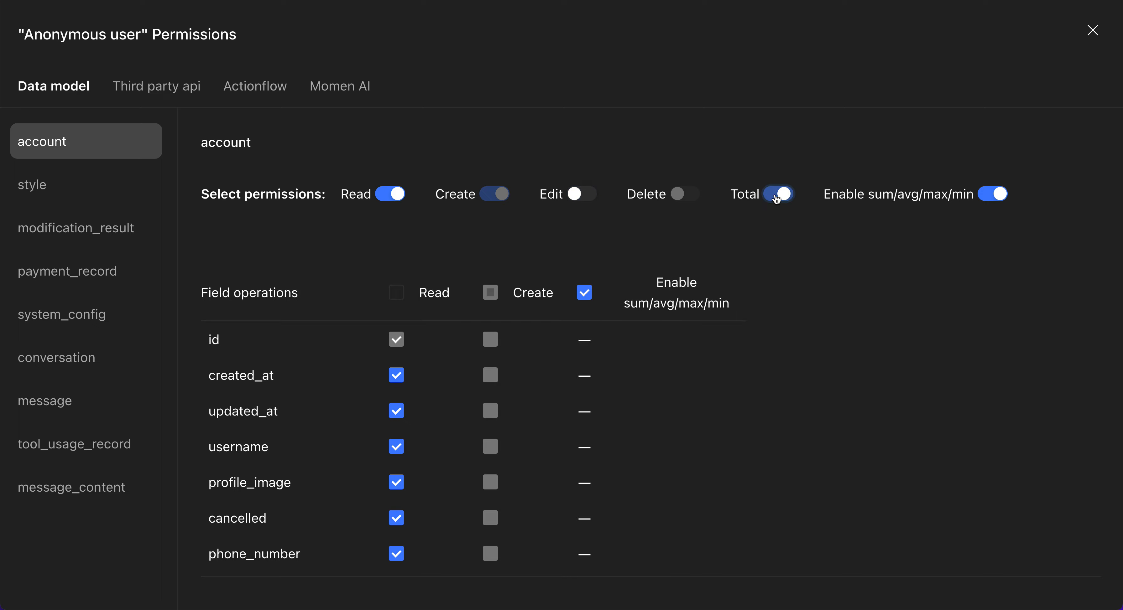
click(1000, 196)
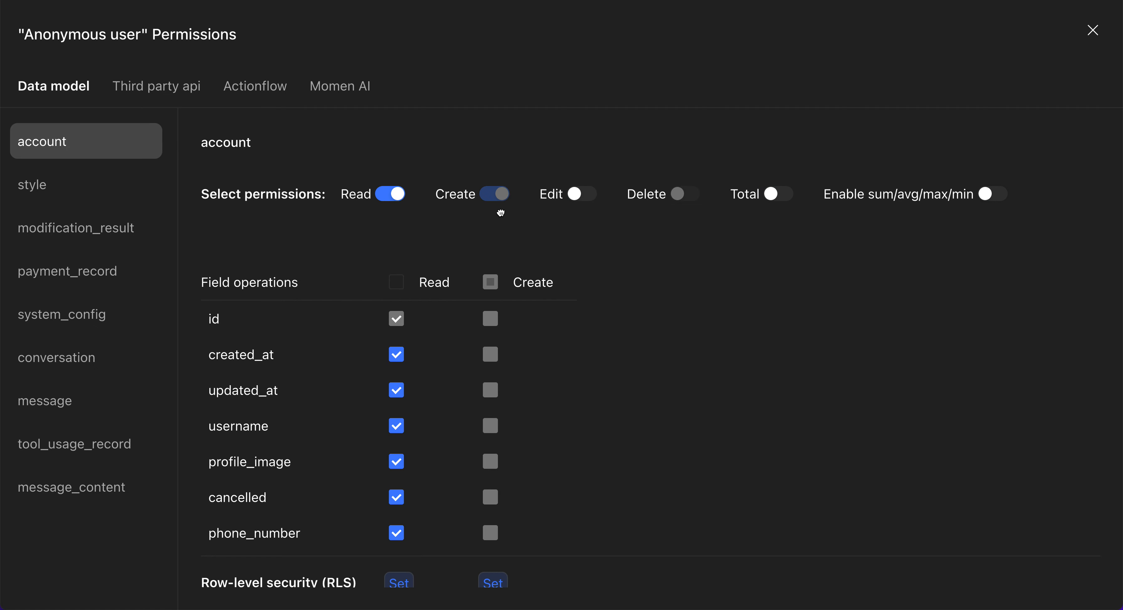
click(402, 201)
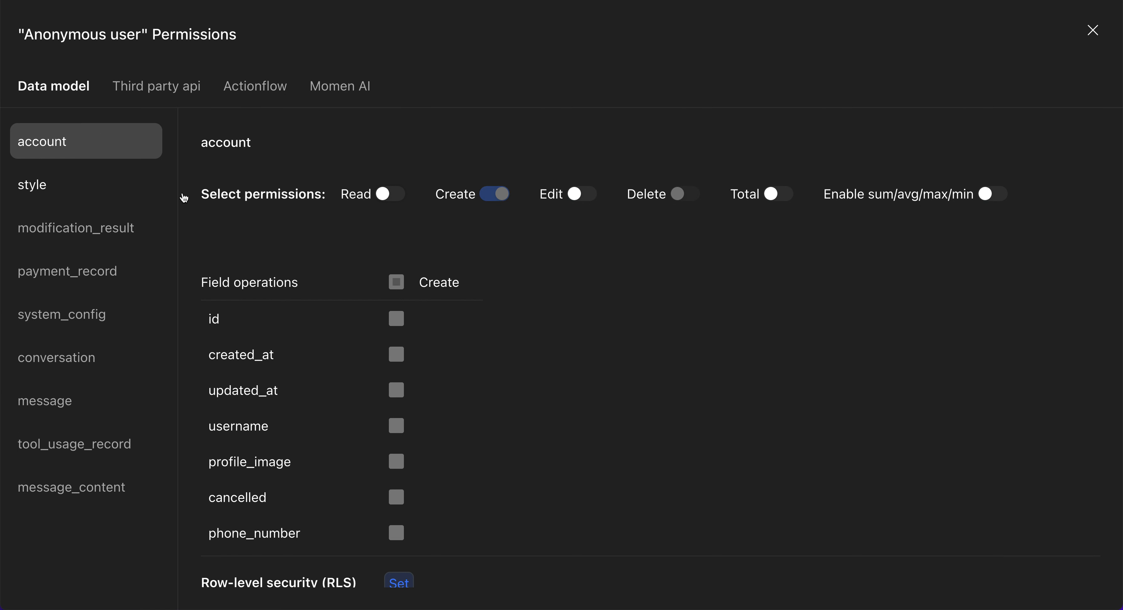
Step: Limit the Anonymous user to Read on the style table by disabling Create, Edit, Delete, Total and sum/avg/max/min
click(21, 179)
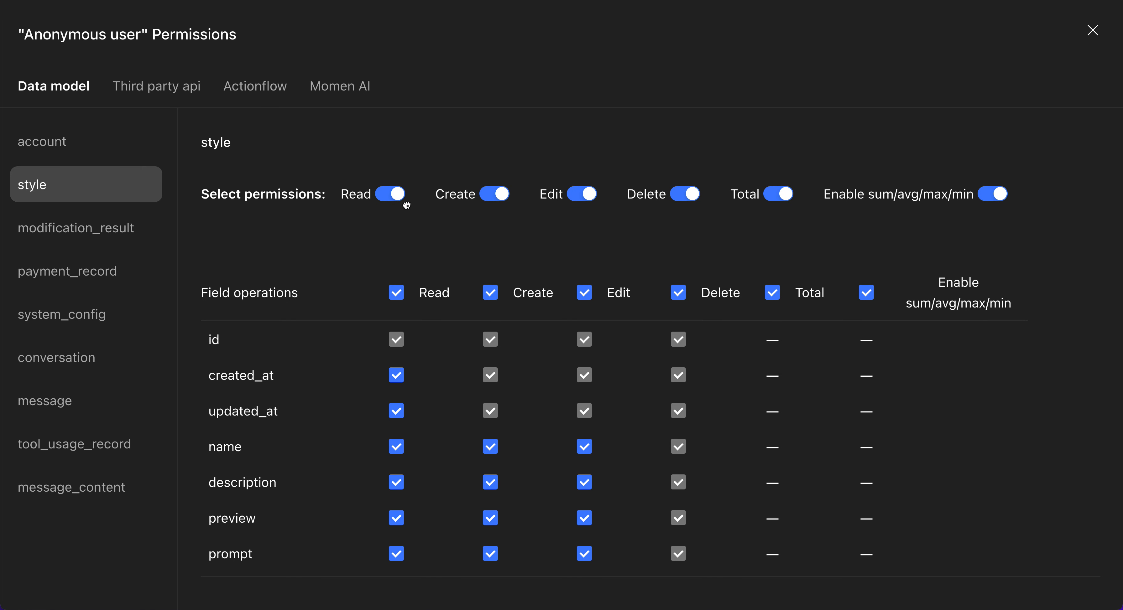
click(496, 194)
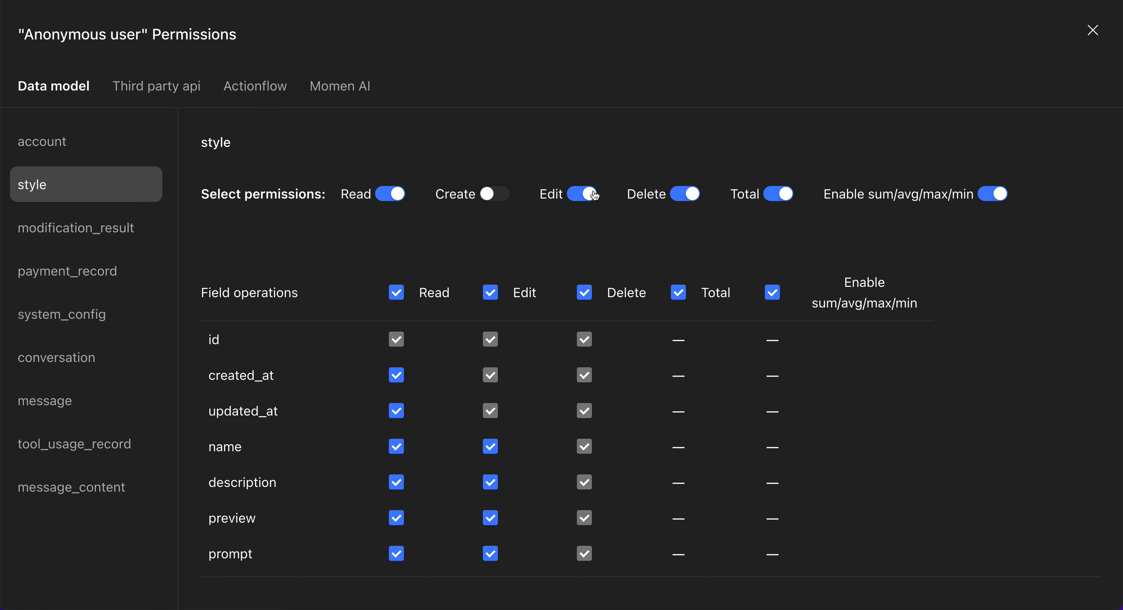
click(594, 195)
click(686, 194)
click(782, 193)
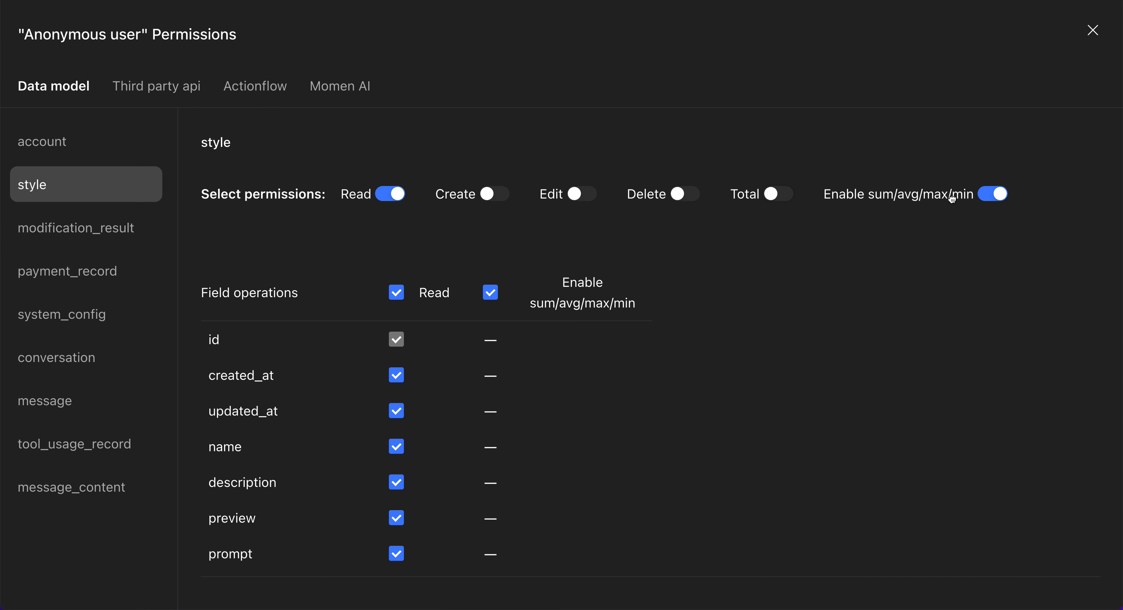
click(990, 195)
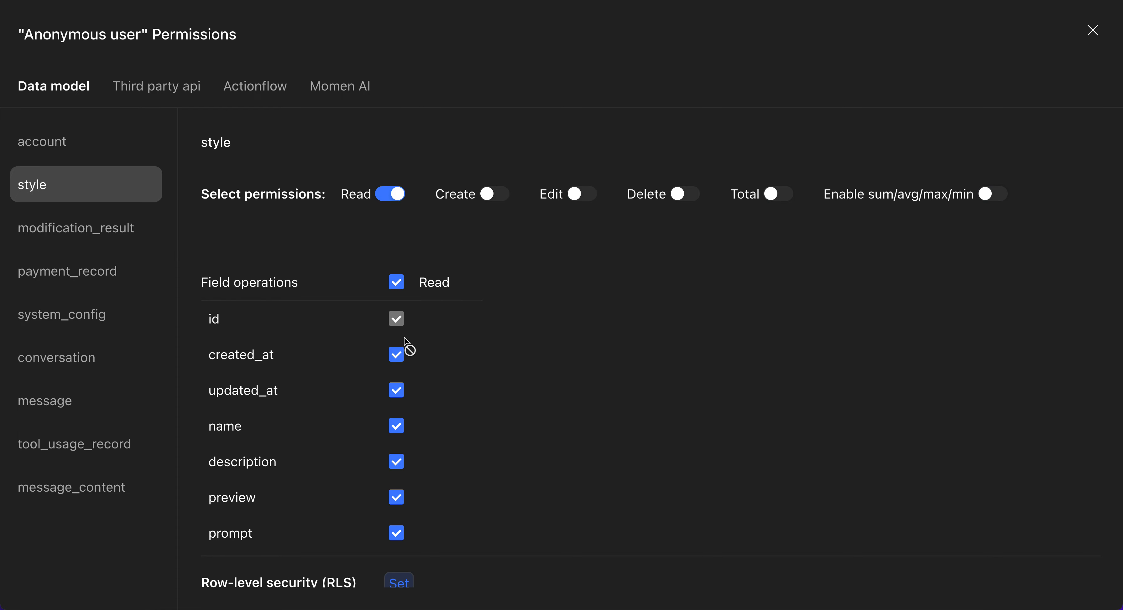
Step: Disable Read, Create, Edit, Delete, Total and sum/avg/max/min for the Anonymous user on the modification_result table
click(111, 238)
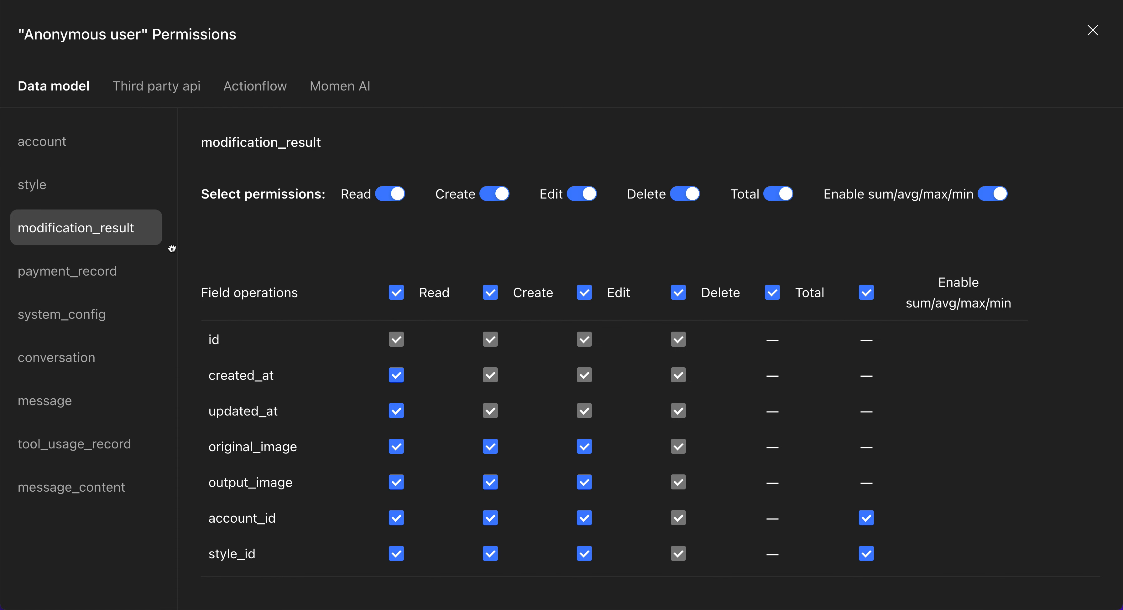
click(394, 193)
click(496, 193)
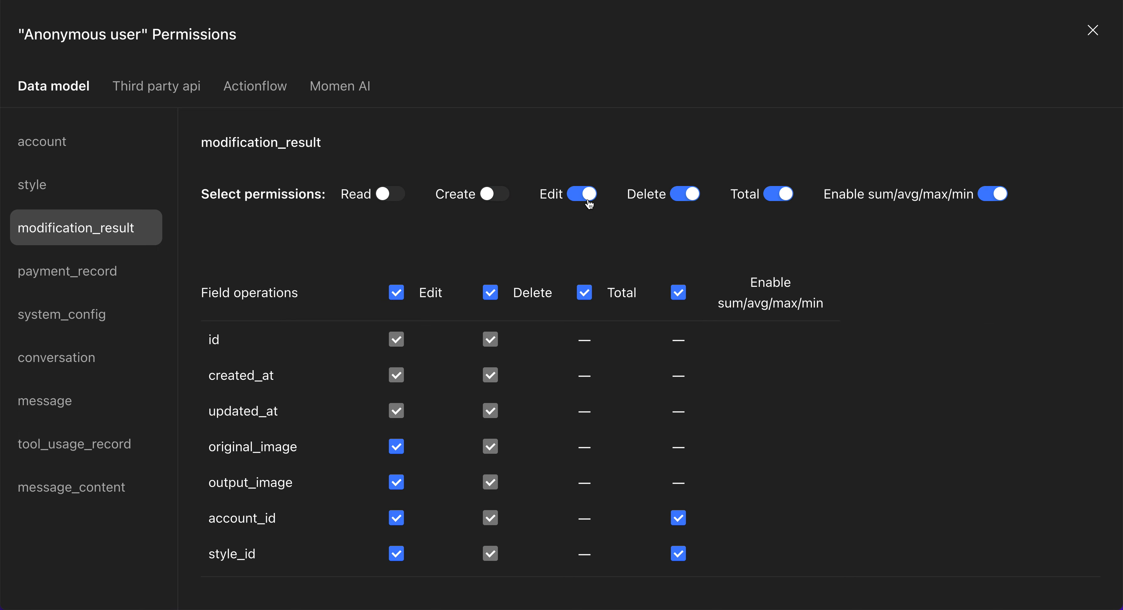
click(582, 193)
click(680, 195)
click(776, 194)
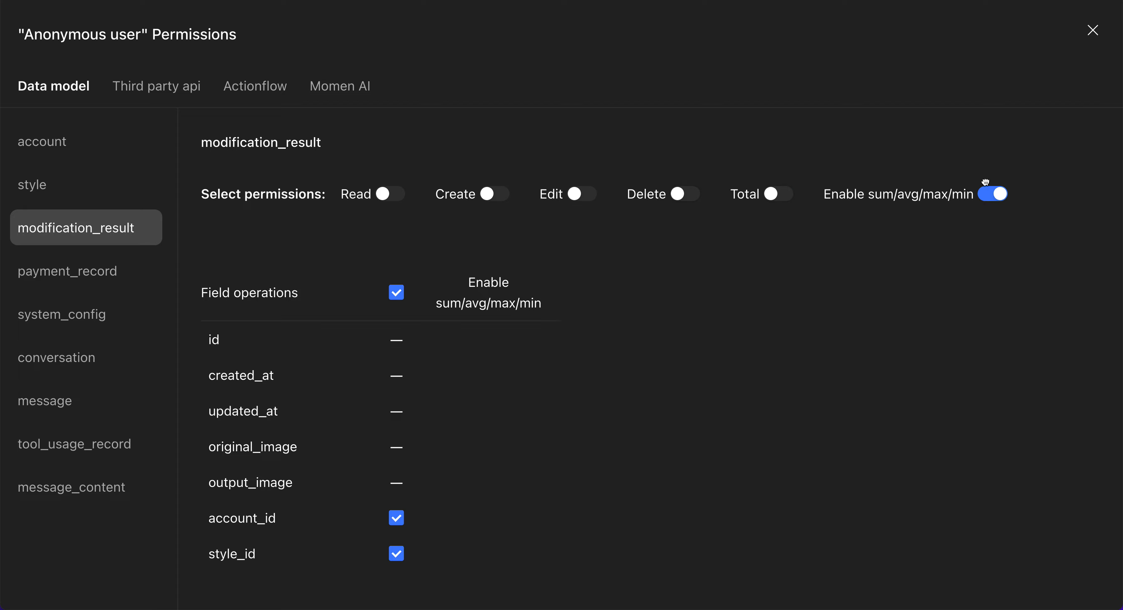
click(988, 197)
Step: Disable Read, Create, Edit, Delete, Total and sum/avg/max/min for the Anonymous user on the payment_record table
click(127, 271)
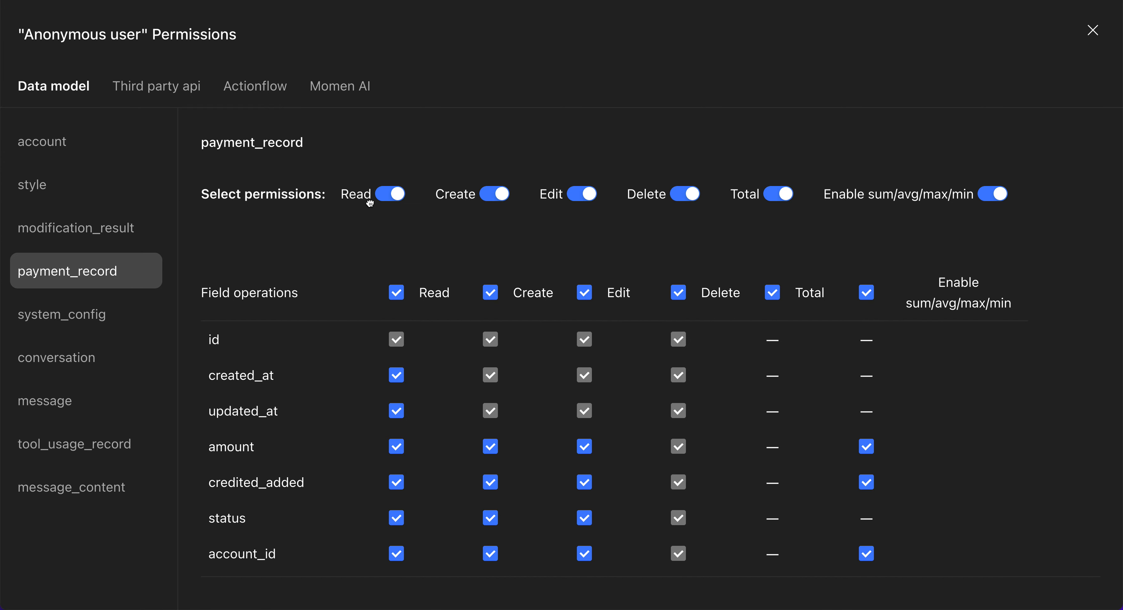
click(390, 194)
click(495, 193)
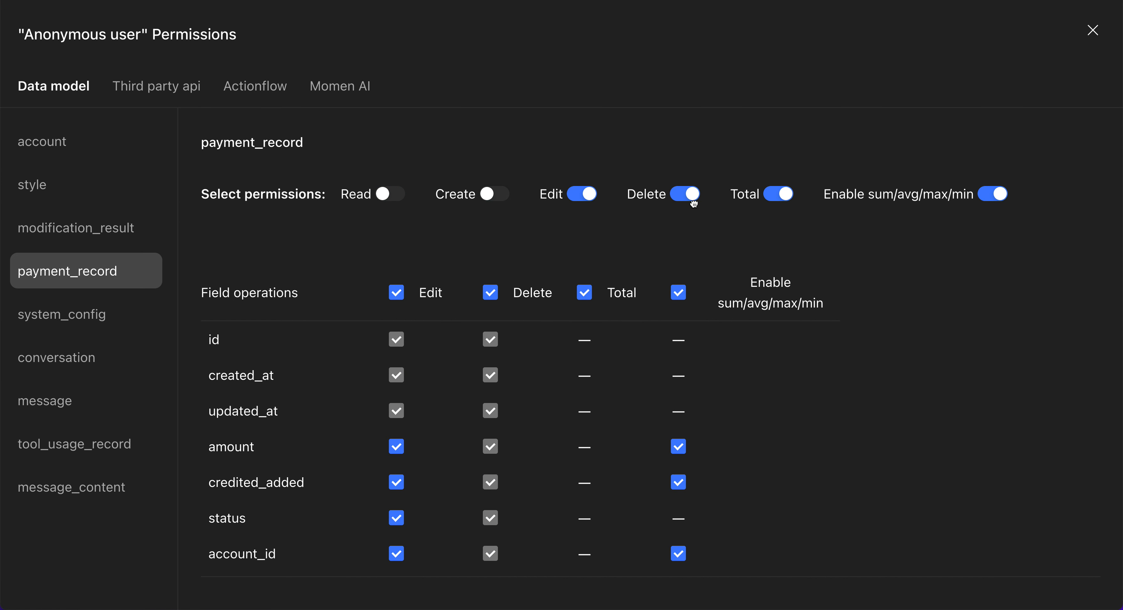
click(580, 195)
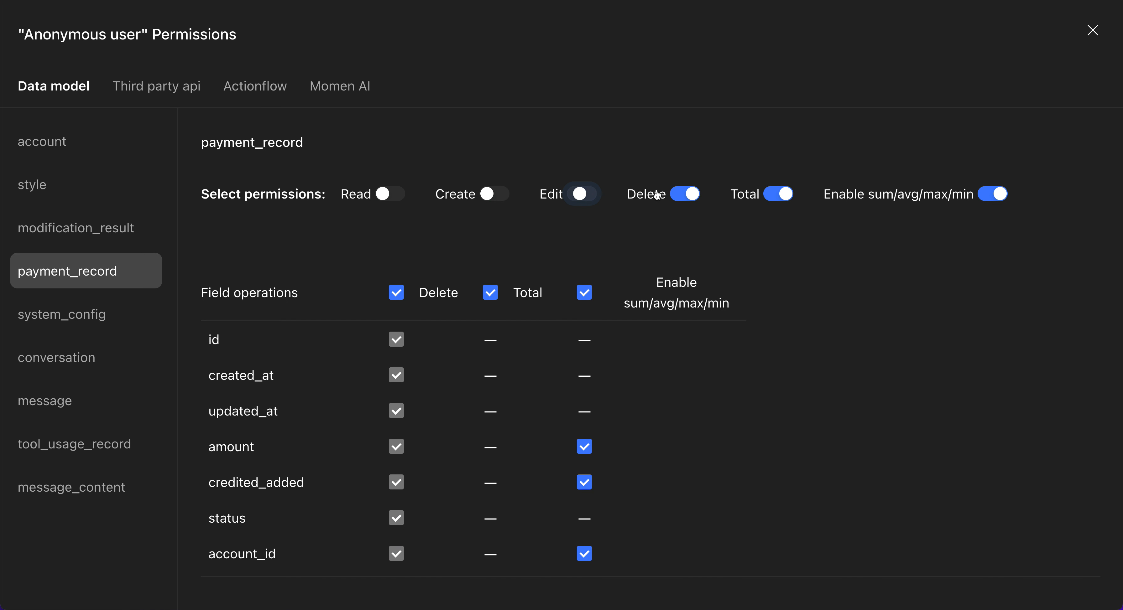
click(681, 196)
click(770, 198)
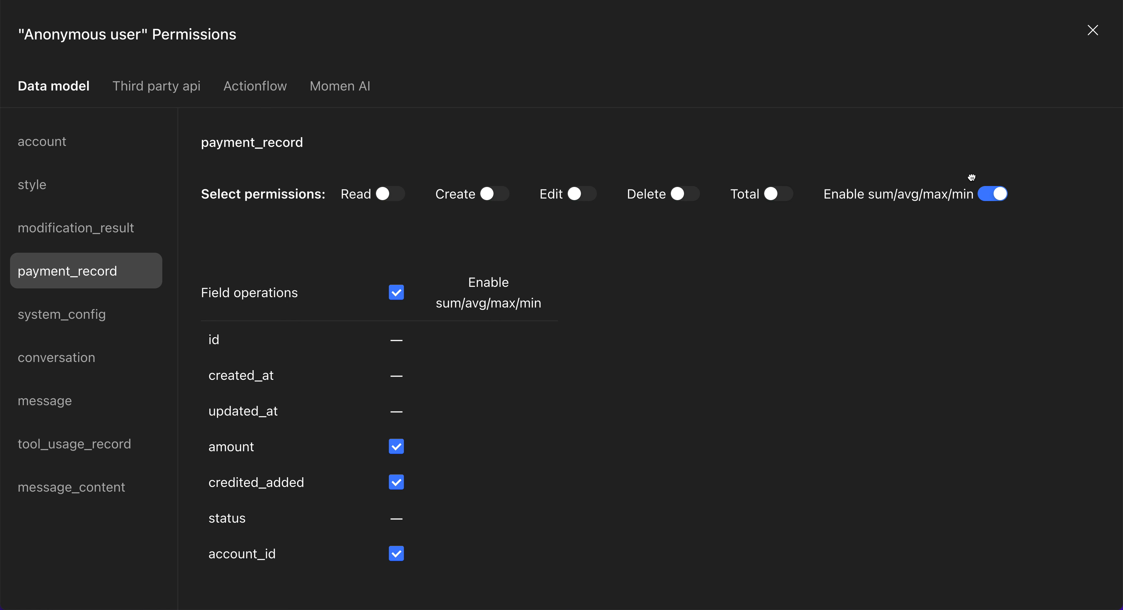
click(989, 196)
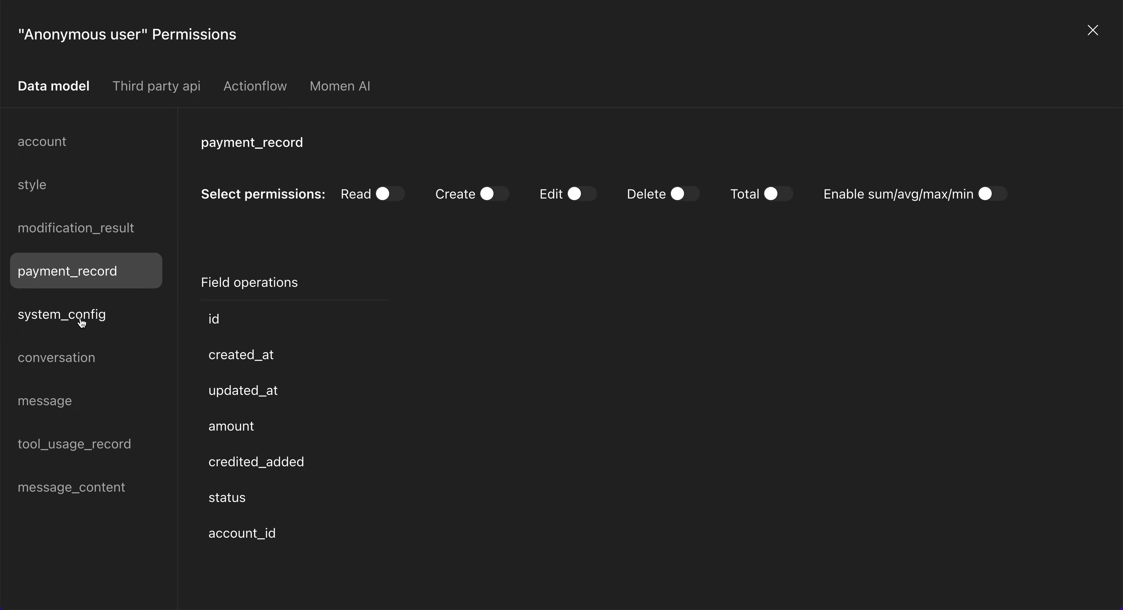
Step: Disable Read, Create, Edit, Delete, Total and sum/avg/max/min for the Anonymous user on the system_config table
click(91, 322)
click(392, 196)
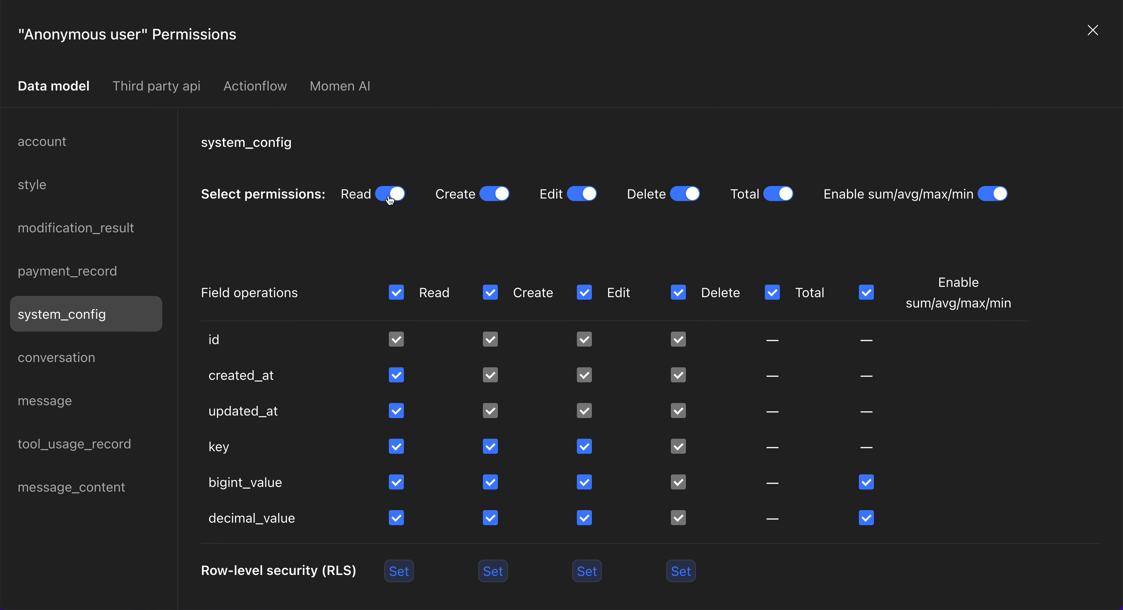
click(495, 194)
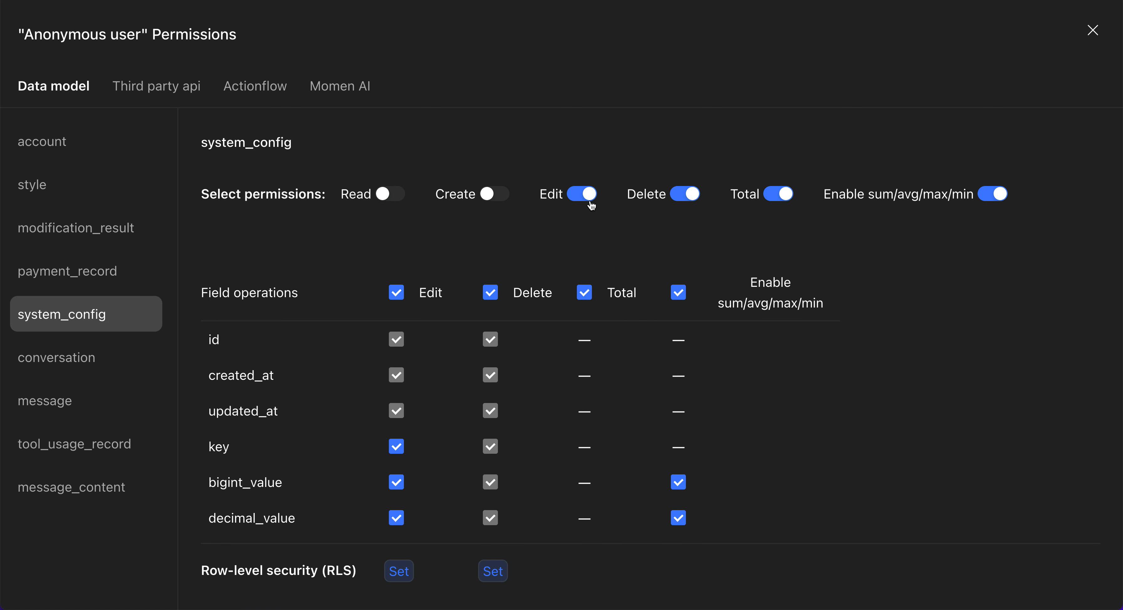
click(585, 195)
click(685, 195)
click(778, 194)
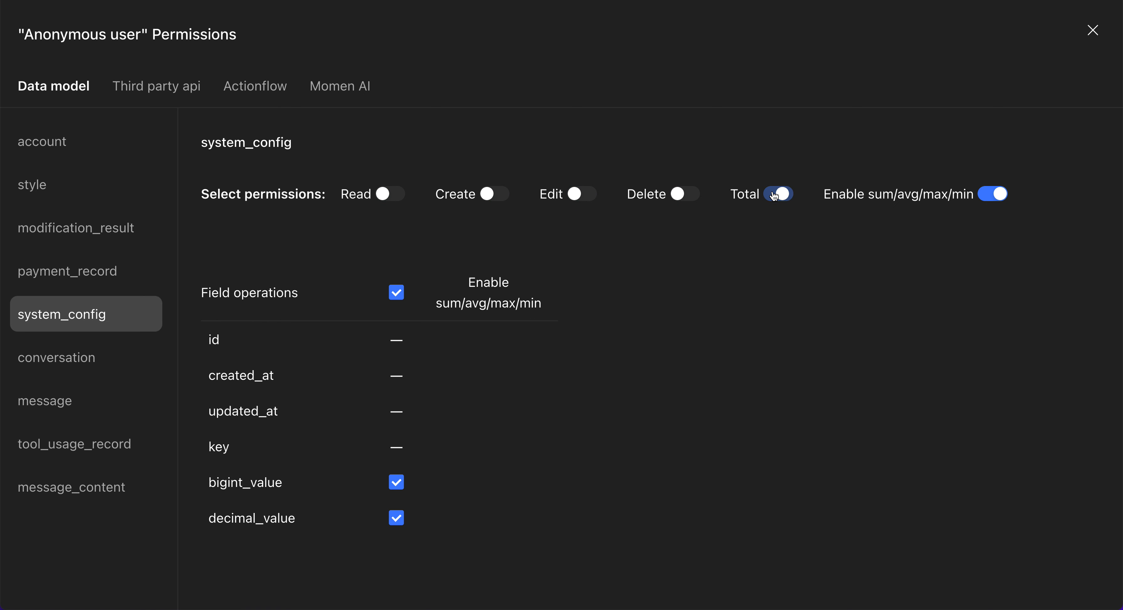
click(1000, 194)
Step: Check the Anonymous user's permissions on the tables from conversation through message_content, recheck account, and close the permission settings
click(68, 370)
click(68, 402)
click(72, 436)
click(72, 477)
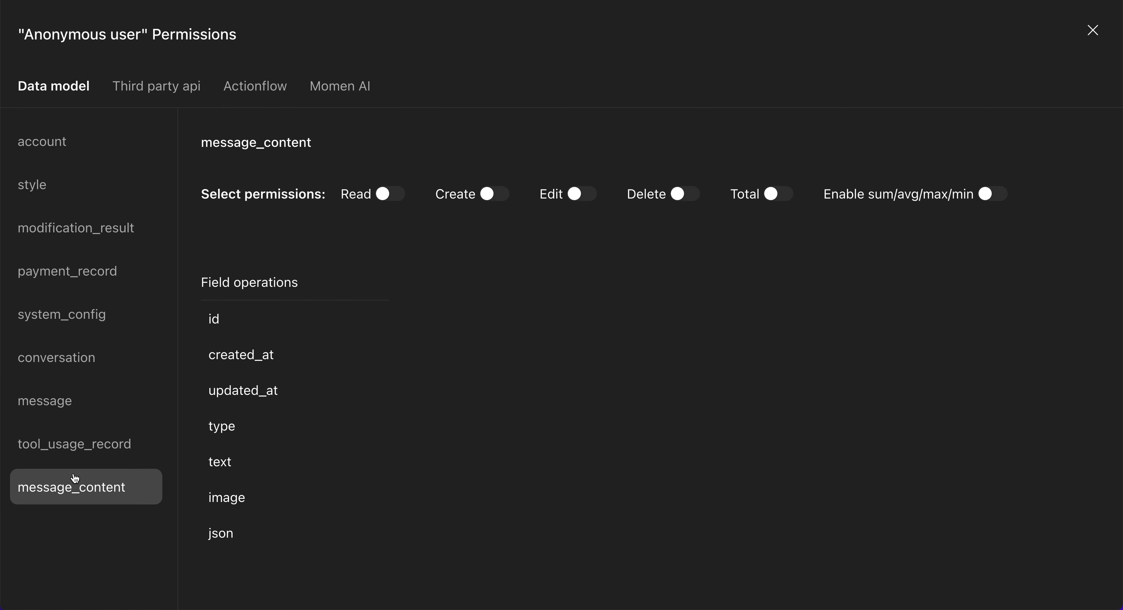
click(60, 142)
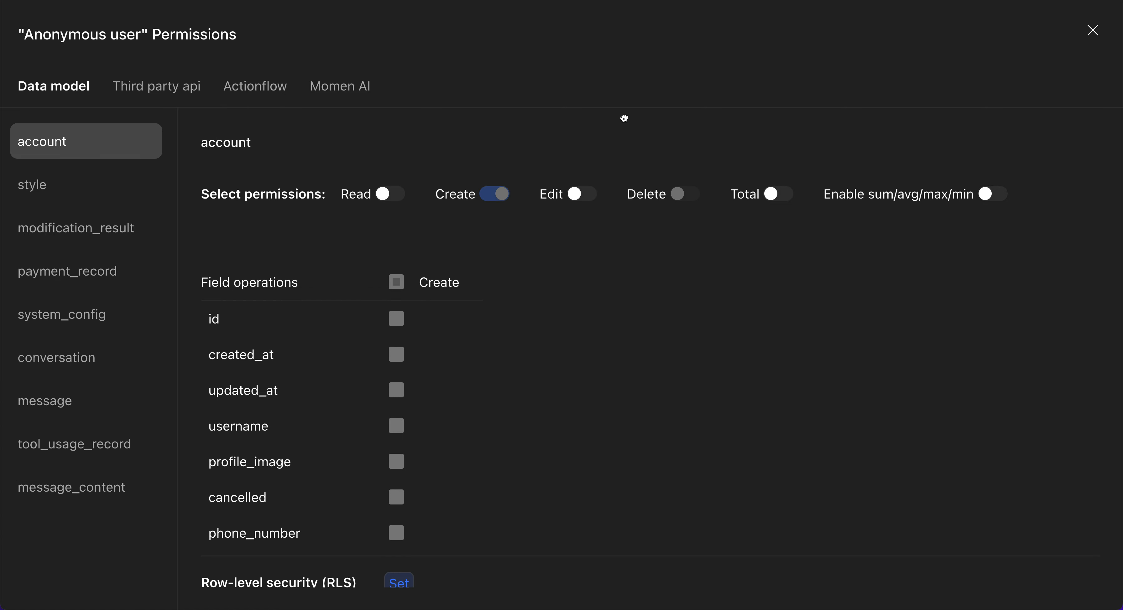
click(1093, 30)
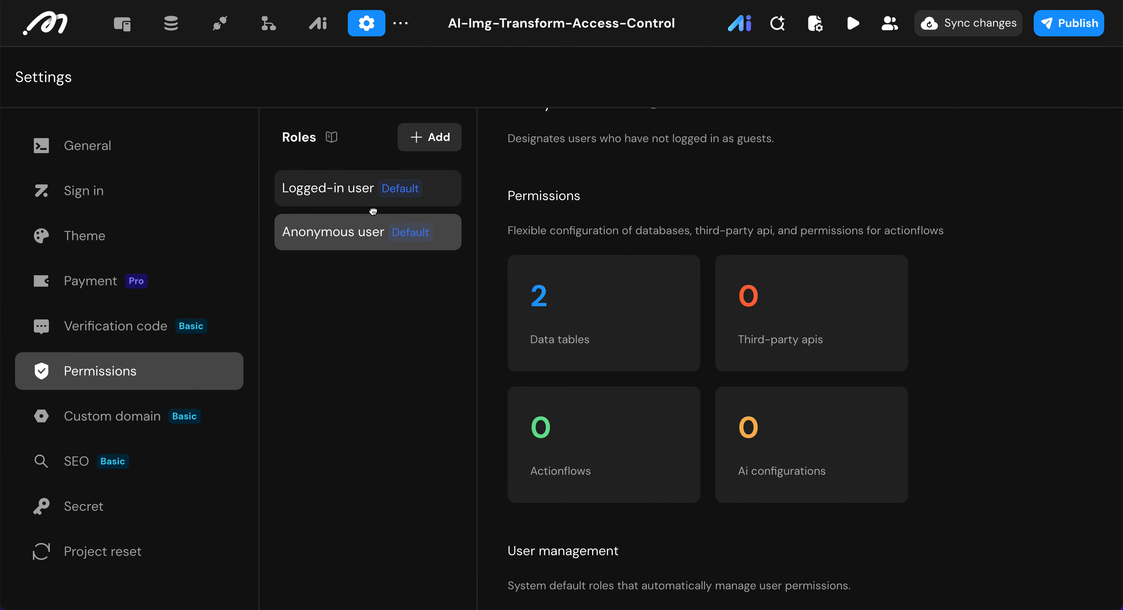
Step: Examine the Logged-in user role's Actionflow and Momen AI permissions and its field operations on the account table
click(358, 204)
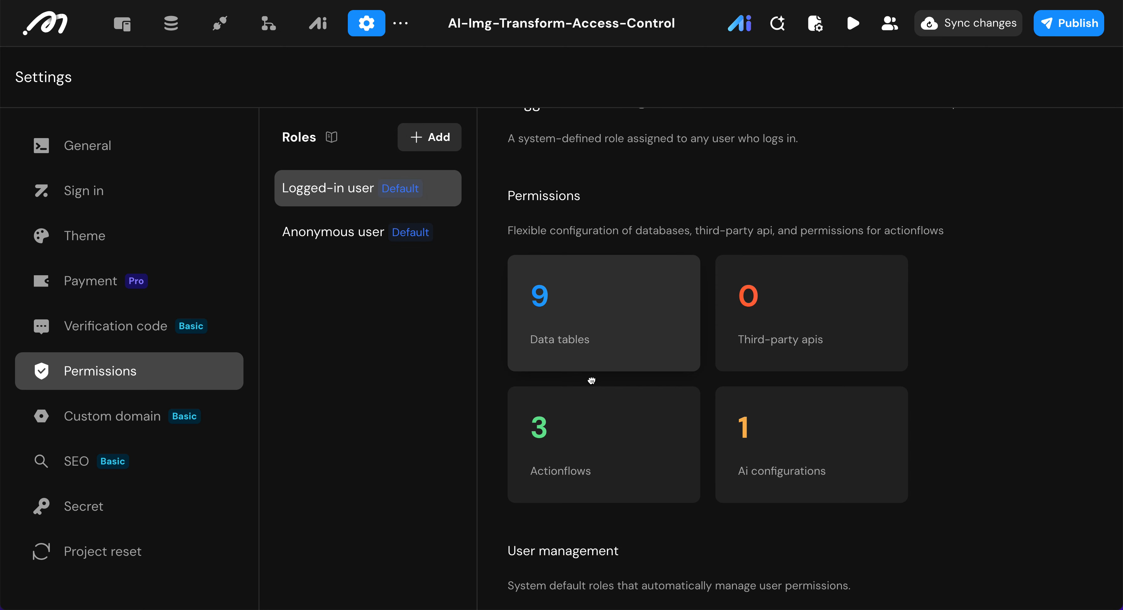
click(584, 456)
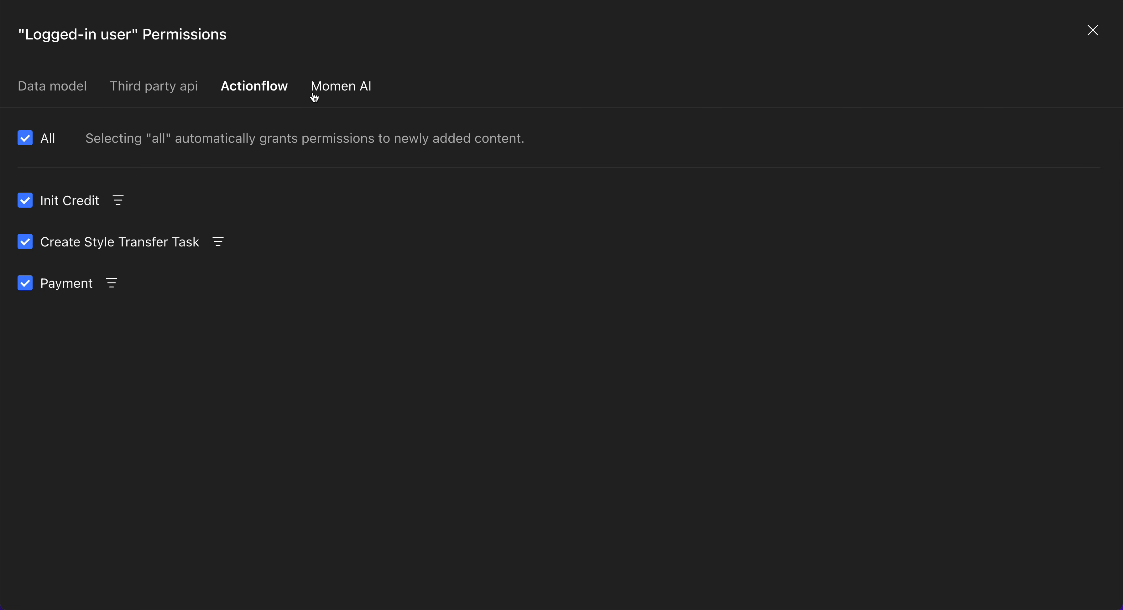
click(334, 93)
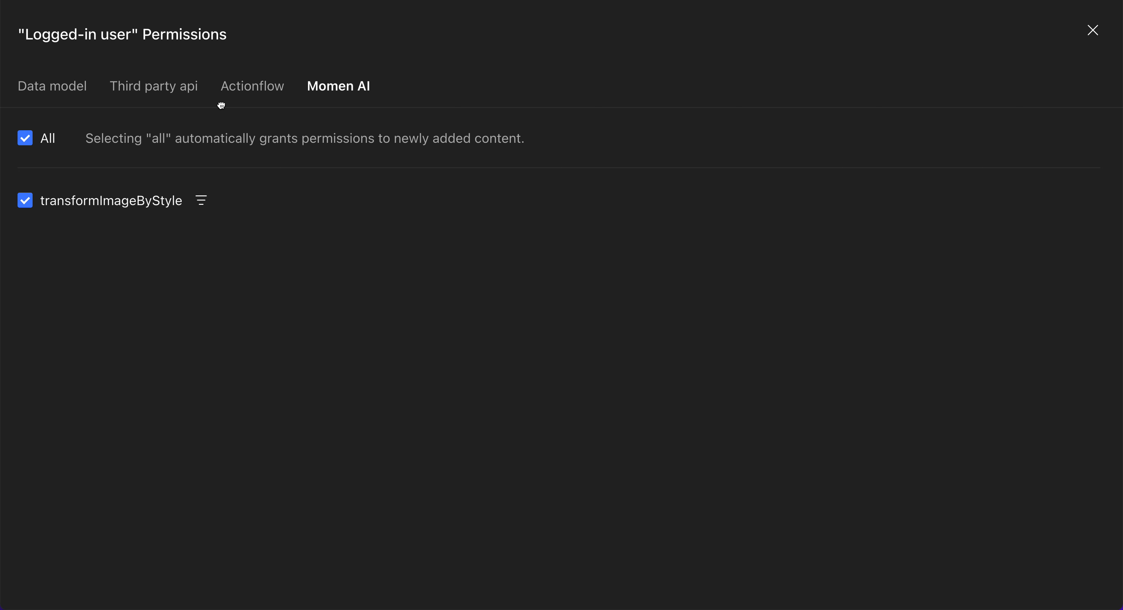
click(244, 90)
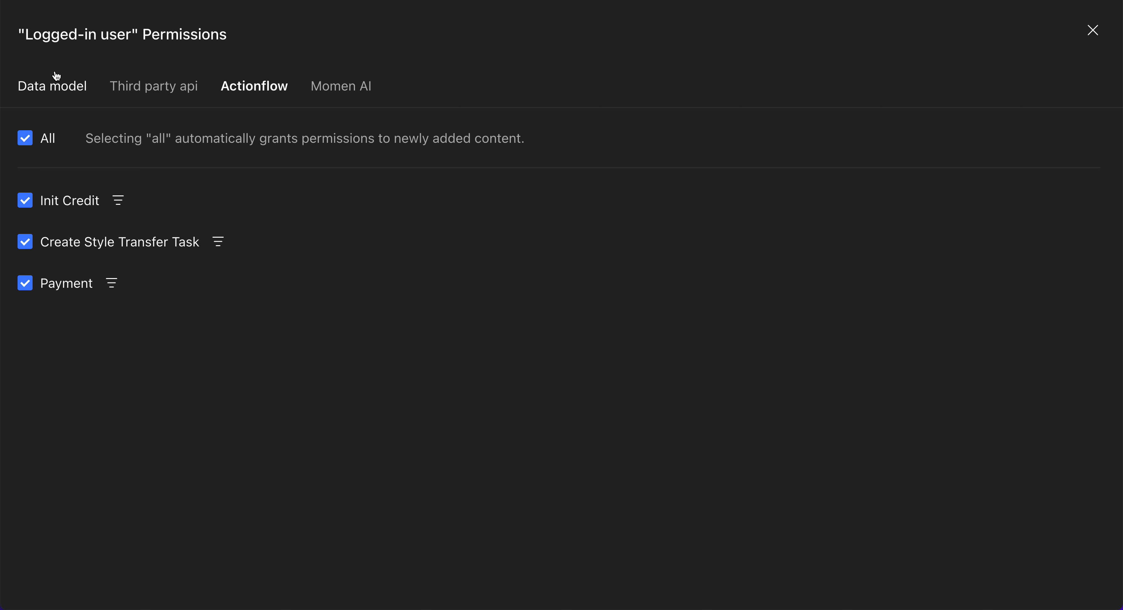
click(68, 90)
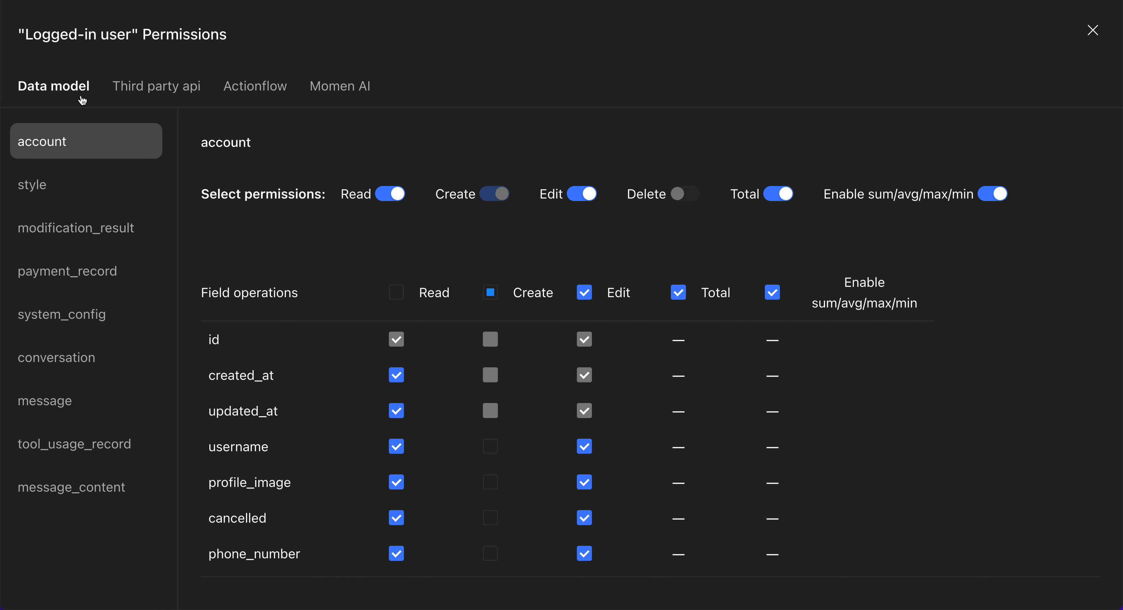
scroll(571, 279, down, 1)
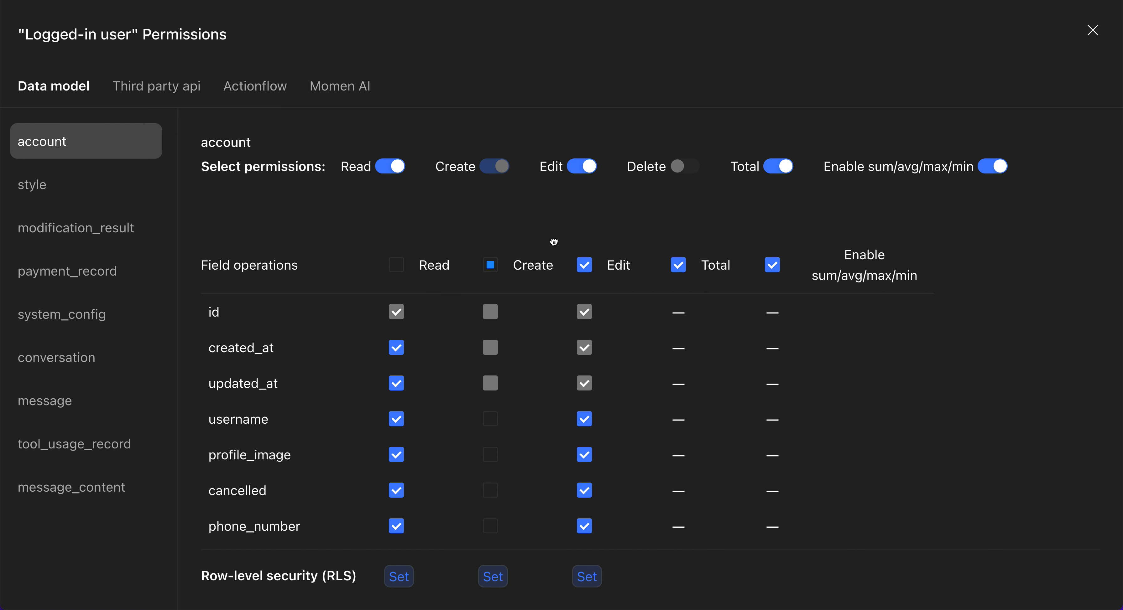
scroll(581, 393, down, 2)
scroll(581, 394, up, 2)
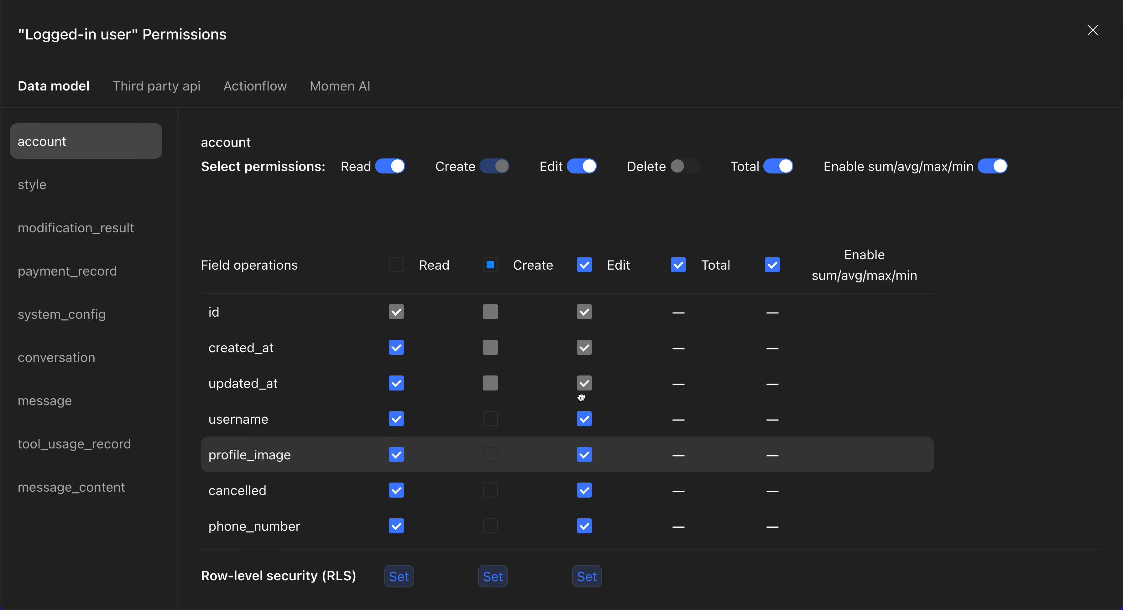
Step: Set the account table's Read row-level security condition to Logged in user/id Equal to Queried data/id and close the condition settings
scroll(398, 460, down, 2)
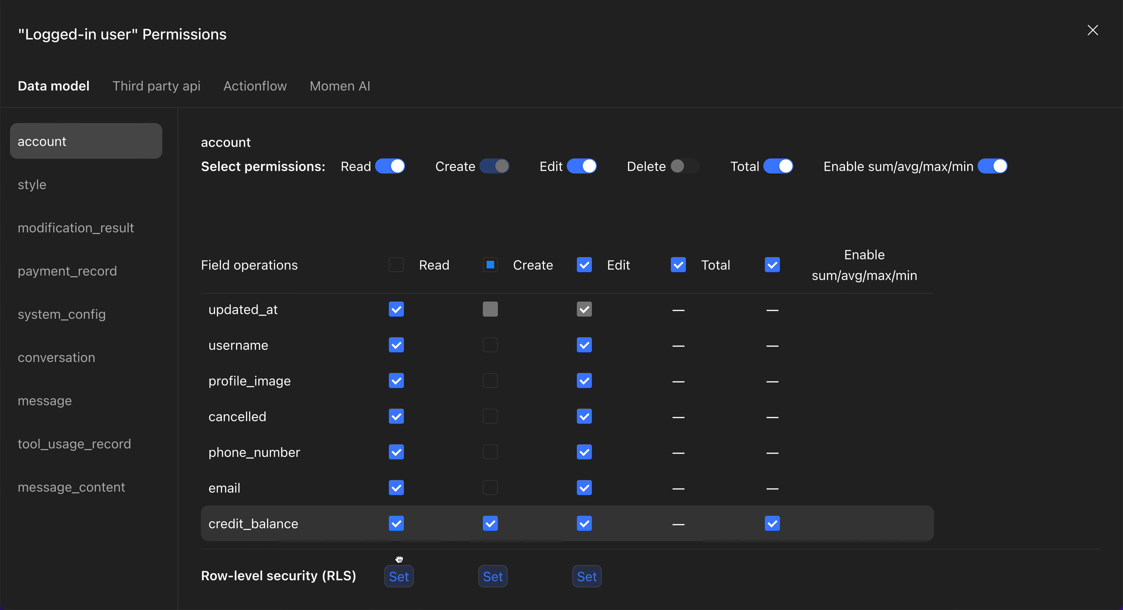
click(399, 576)
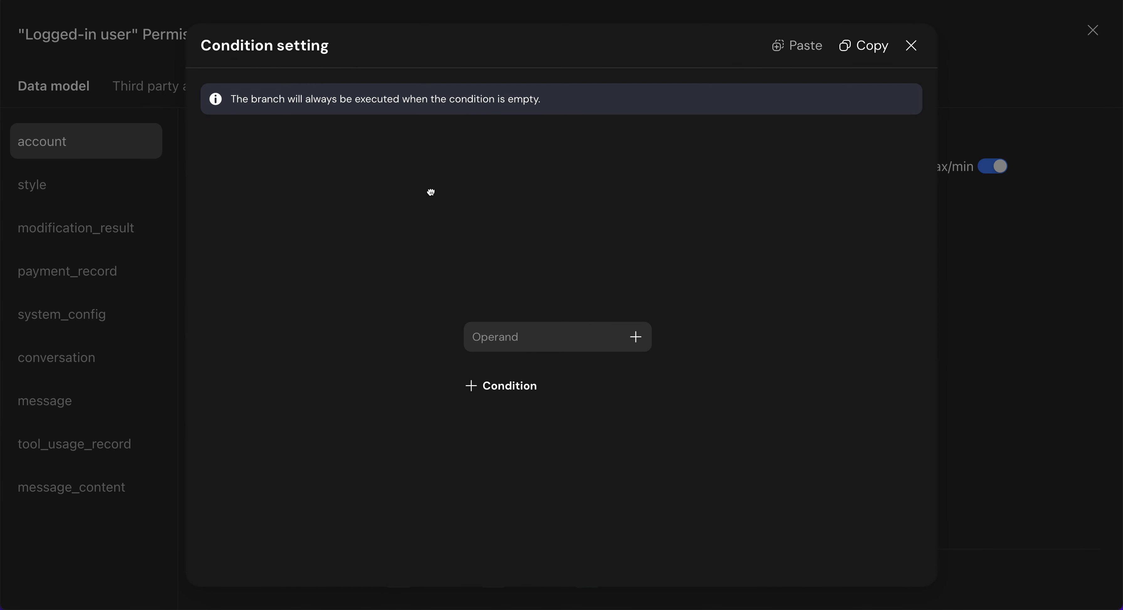
click(635, 337)
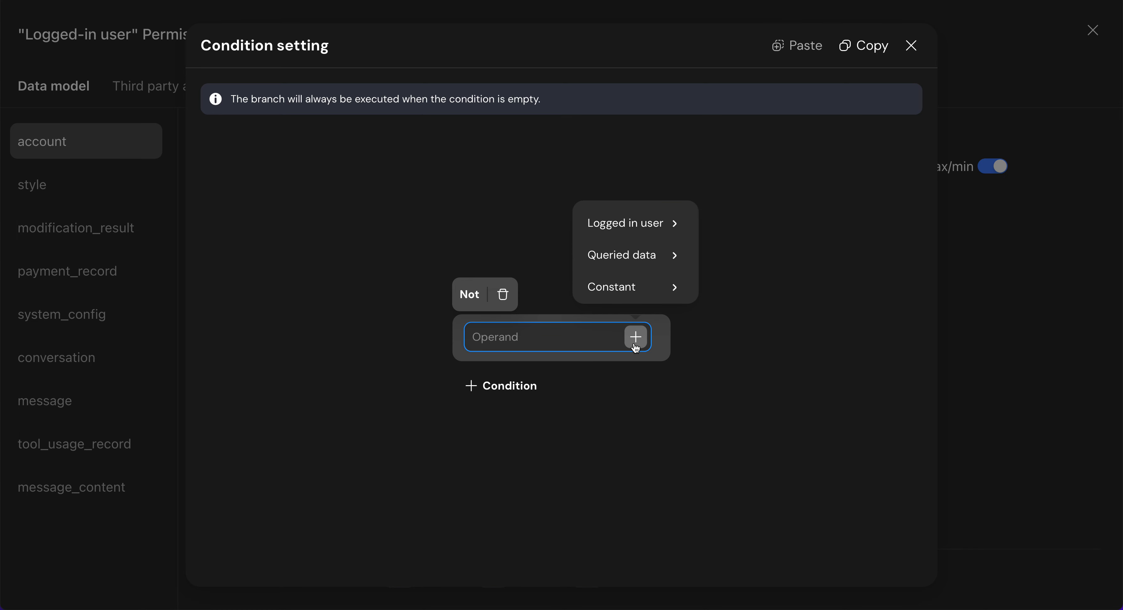
click(645, 229)
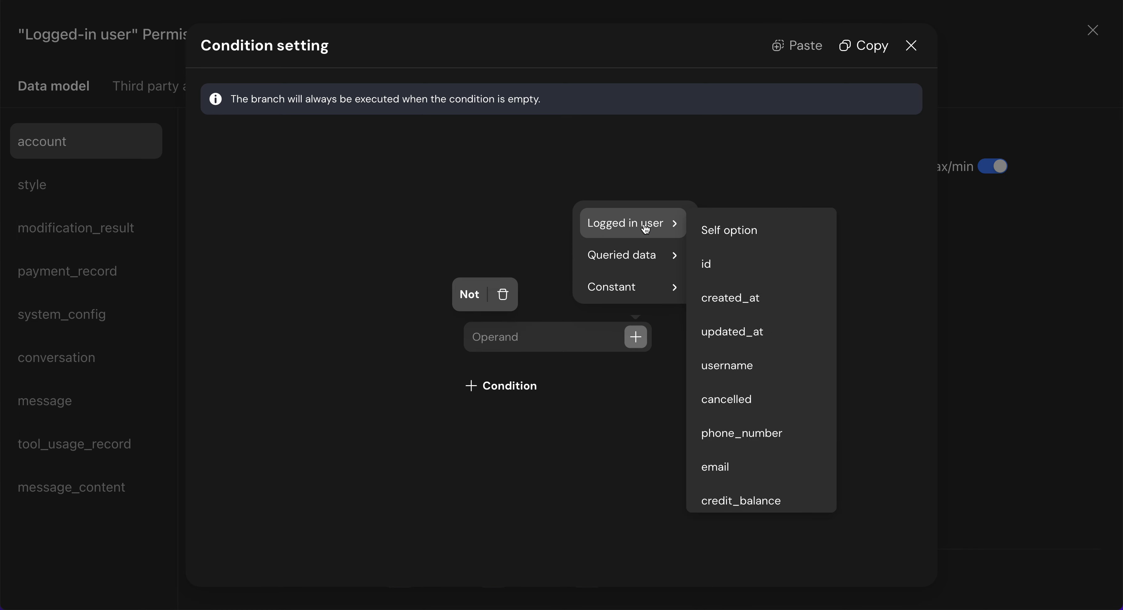
click(724, 272)
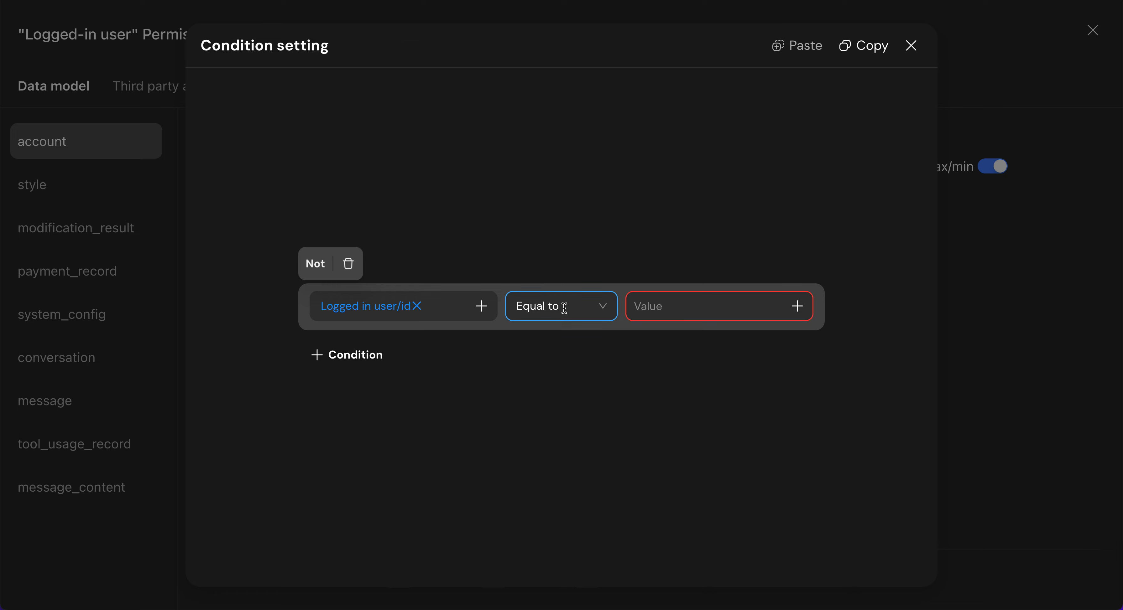
click(797, 306)
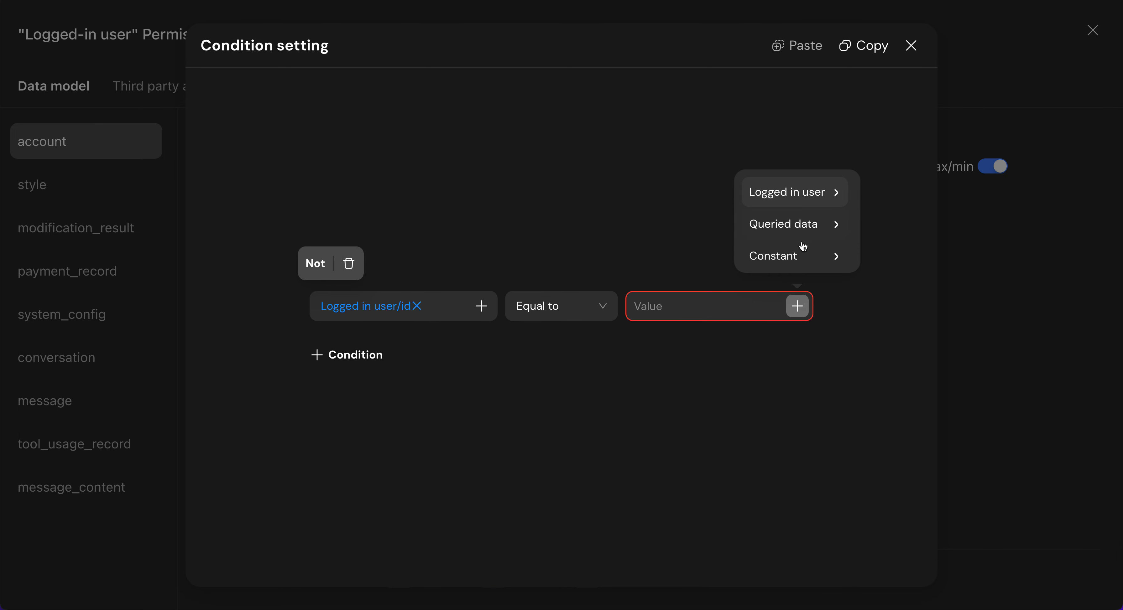
click(791, 224)
click(887, 234)
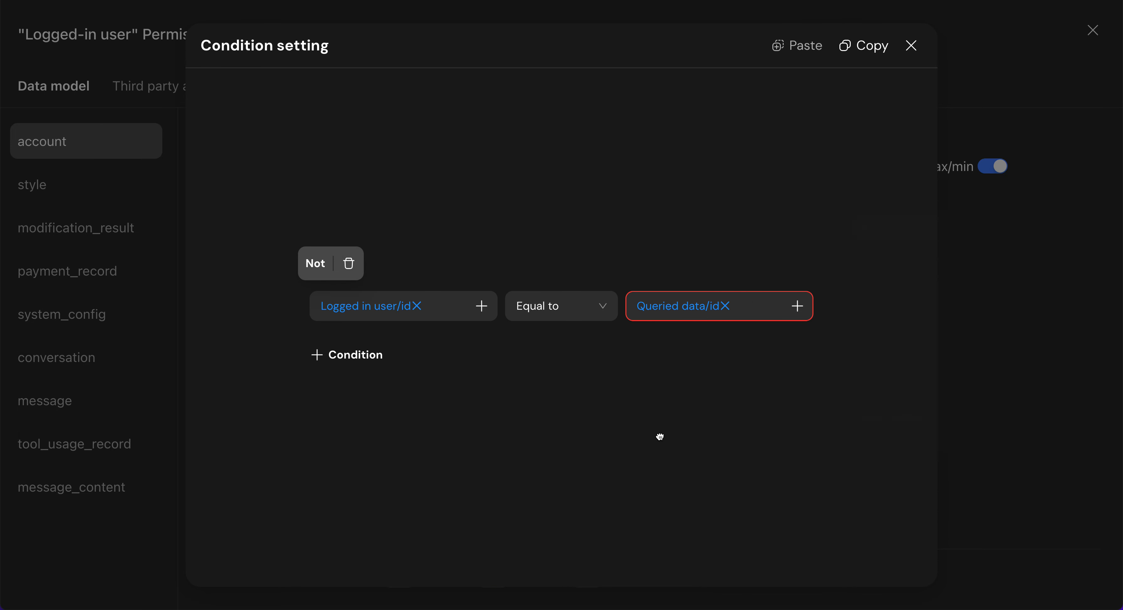
click(920, 48)
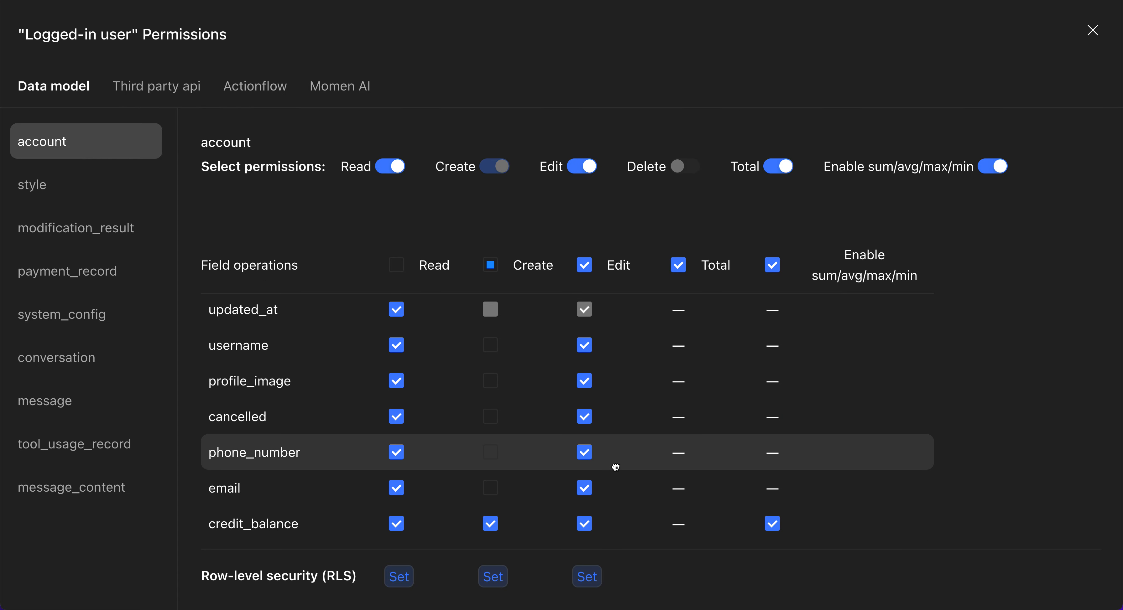
Step: Set the account table's Edit row-level security condition to Logged in user/id Equal to Before-update data/id
click(588, 580)
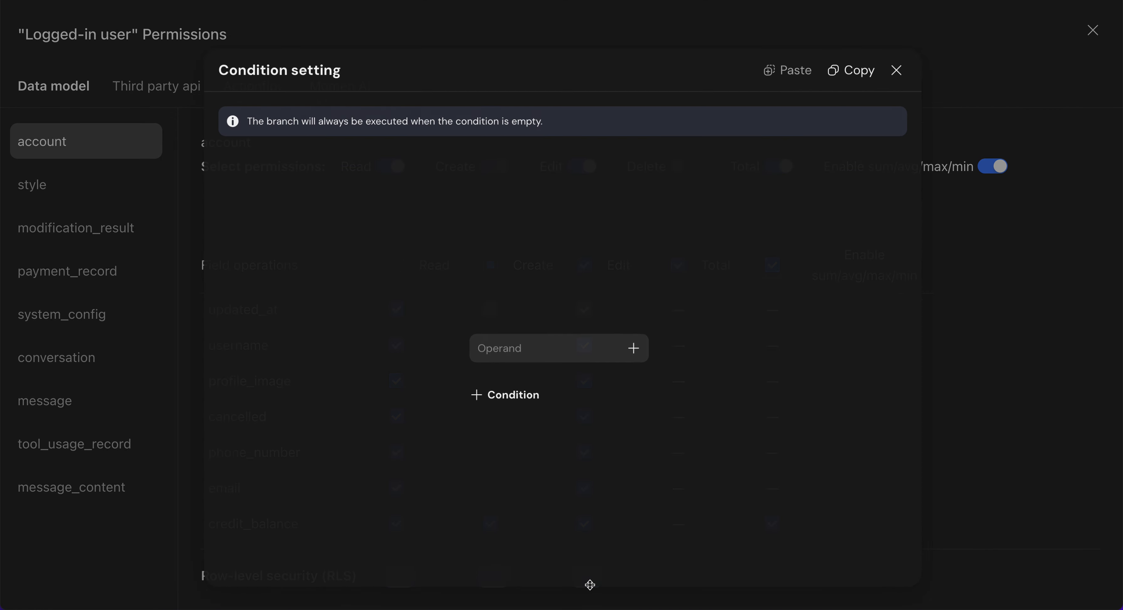
click(635, 338)
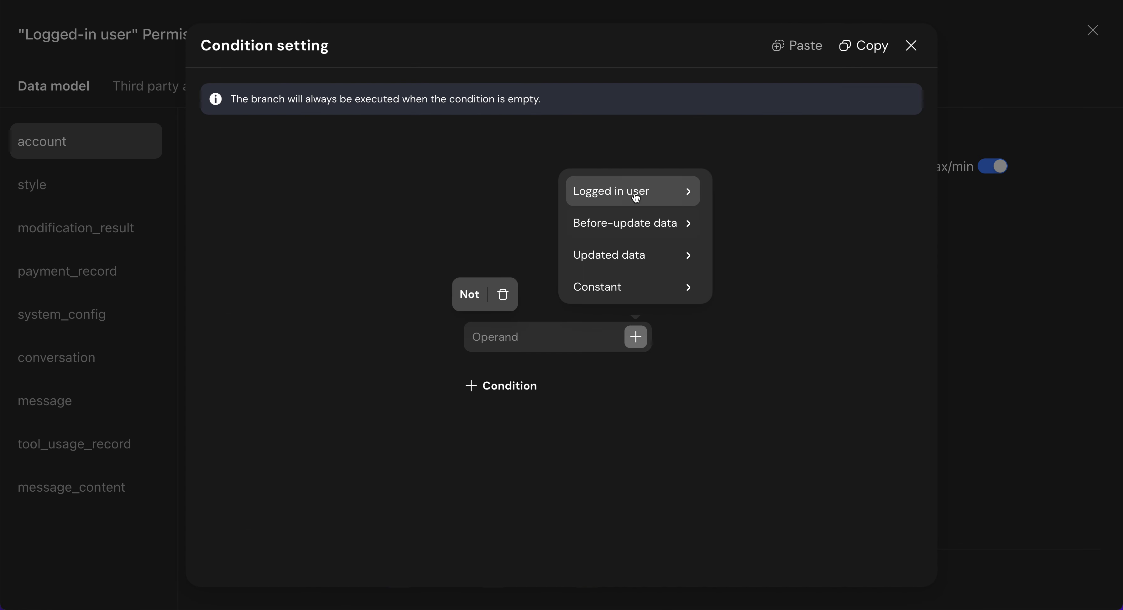
mouse_move(636, 192)
click(739, 239)
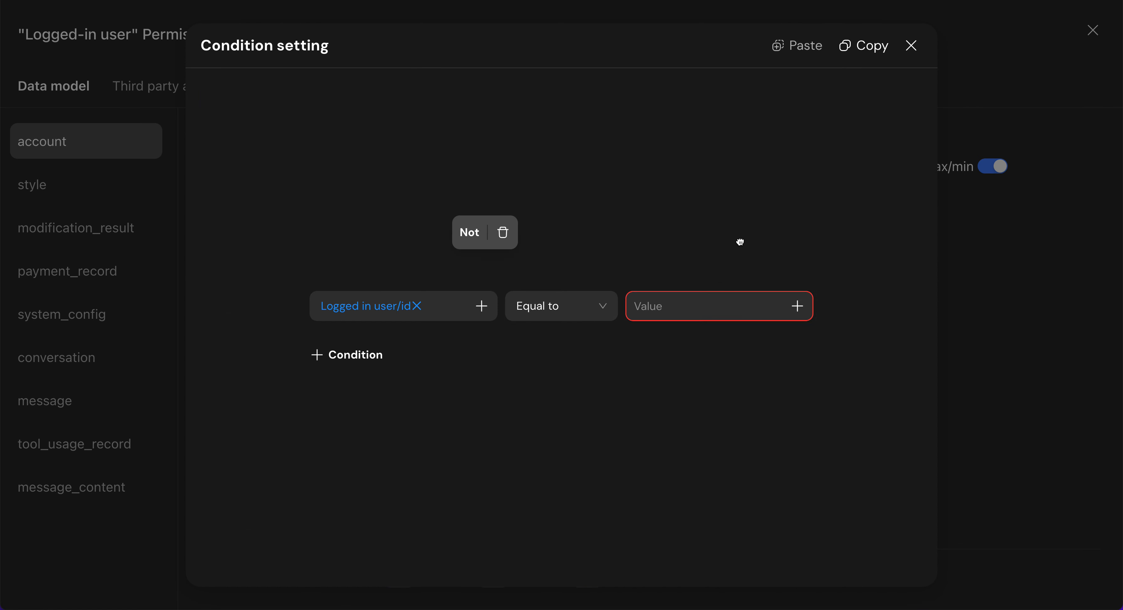
click(796, 306)
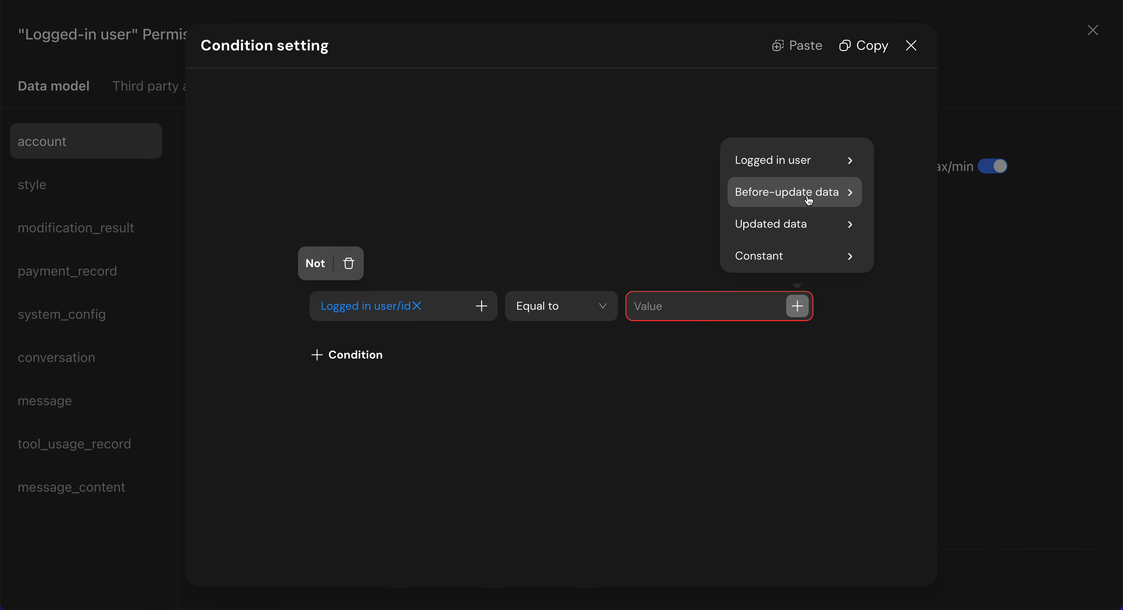
mouse_move(808, 200)
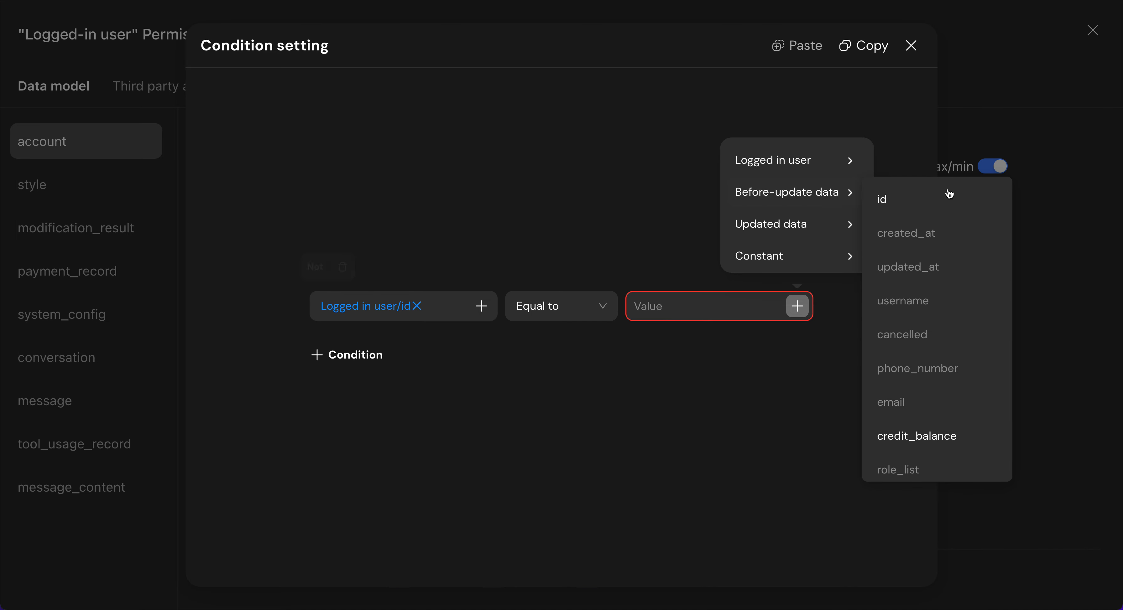
click(912, 208)
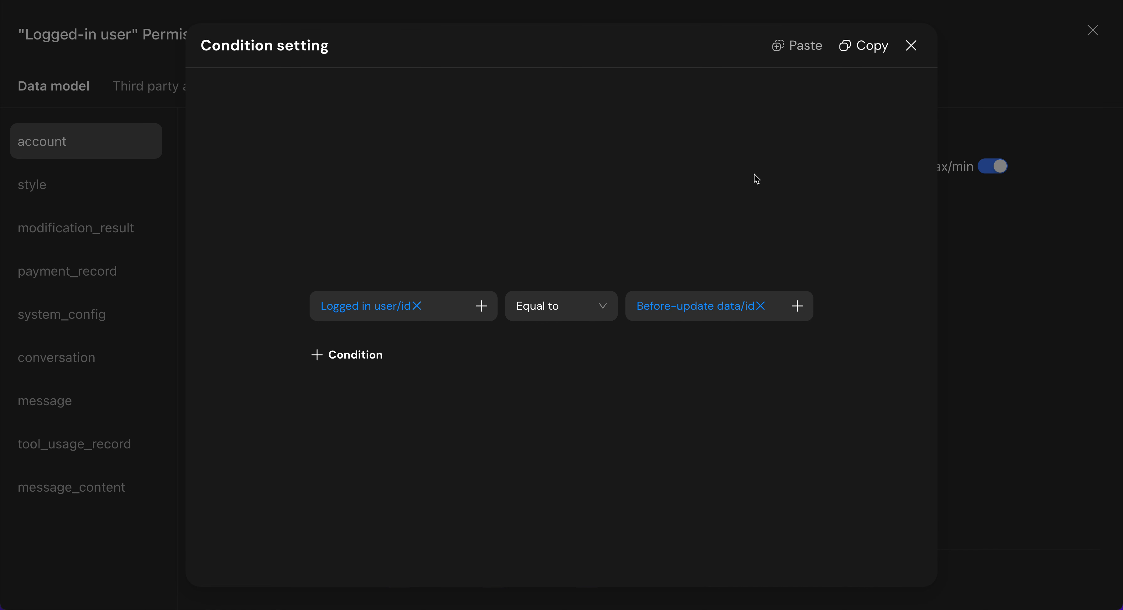
click(347, 354)
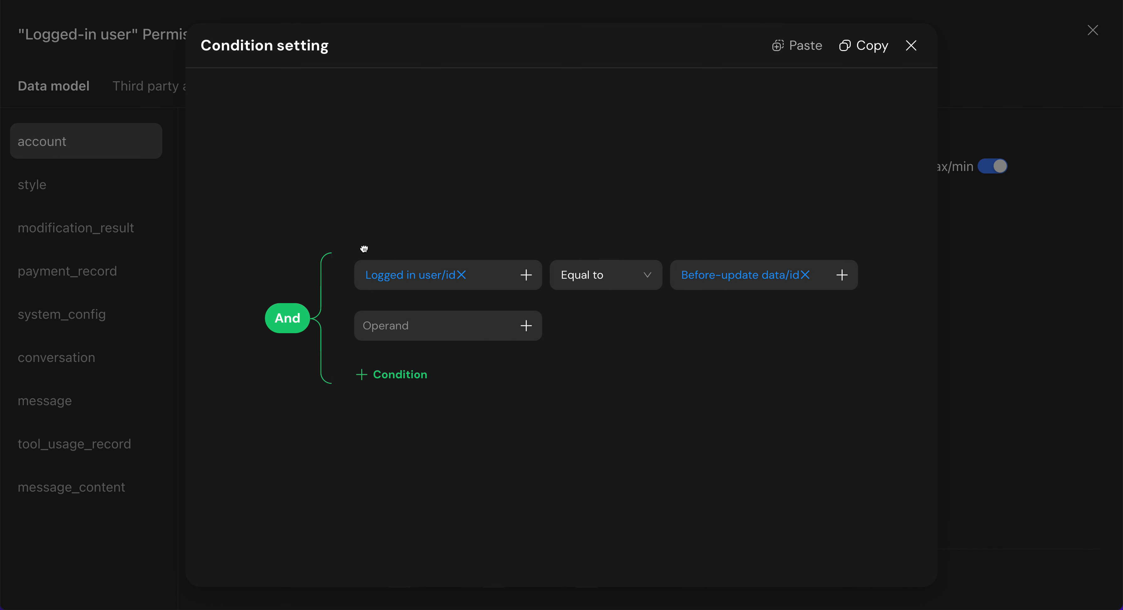
click(526, 326)
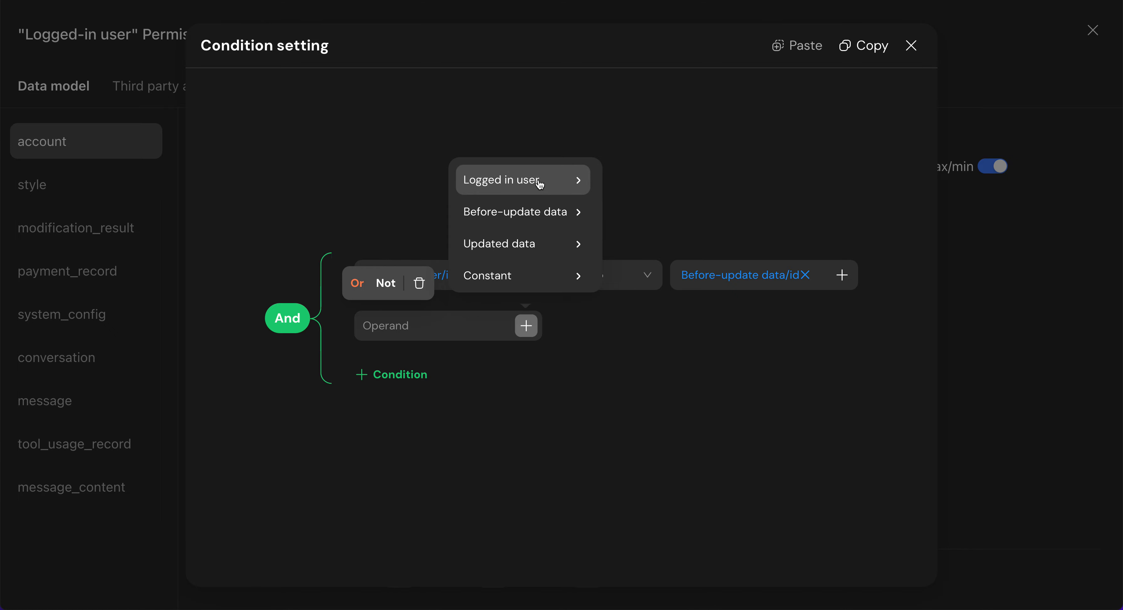
mouse_move(540, 185)
click(610, 220)
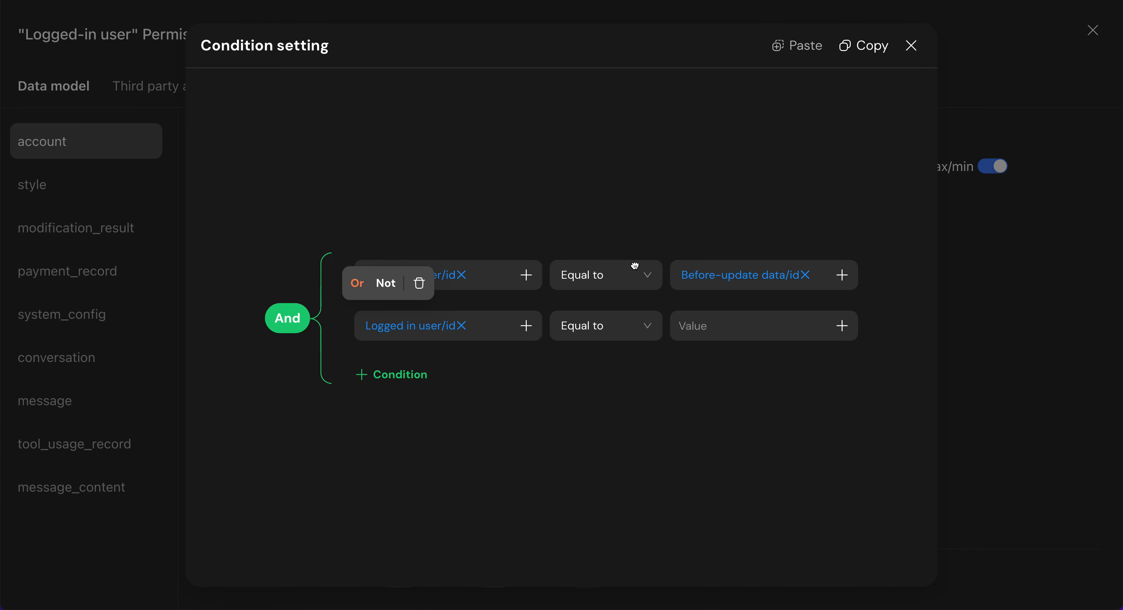
click(635, 335)
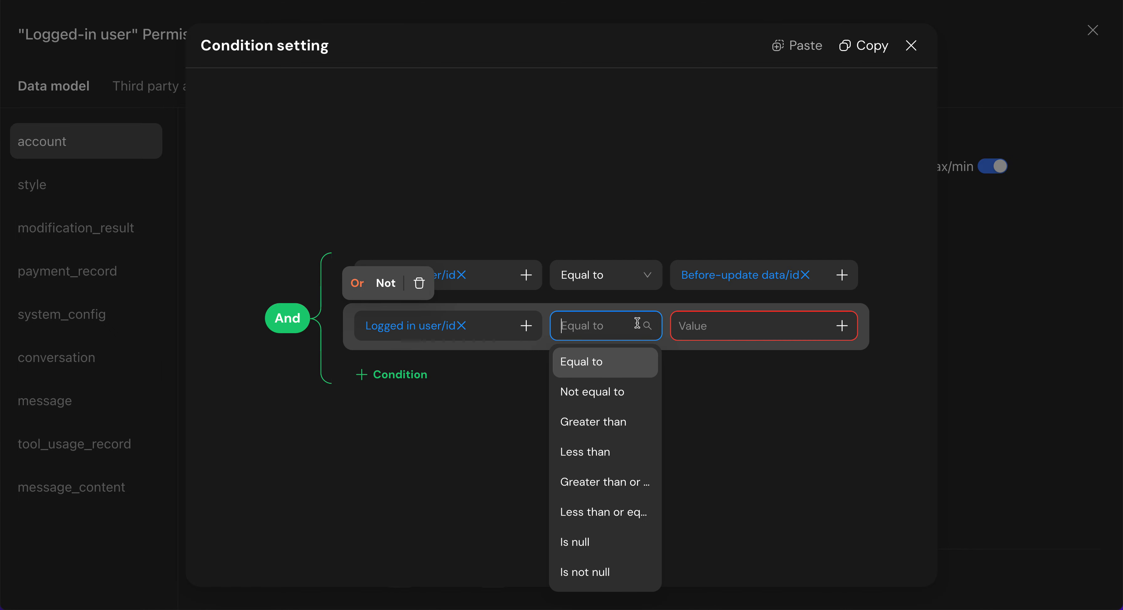
click(850, 326)
mouse_move(803, 243)
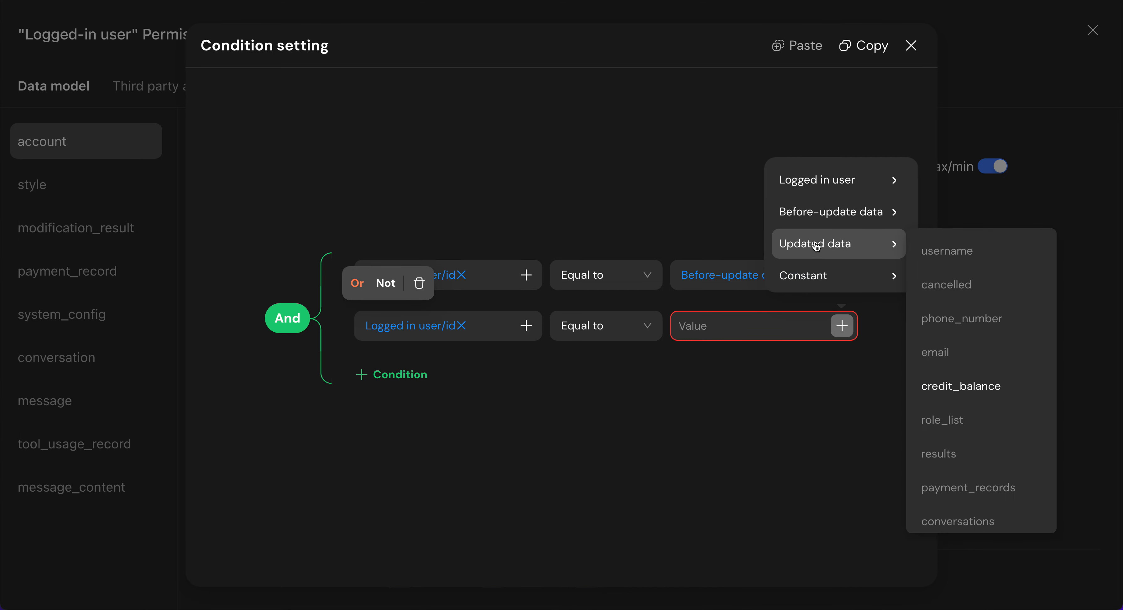
click(743, 434)
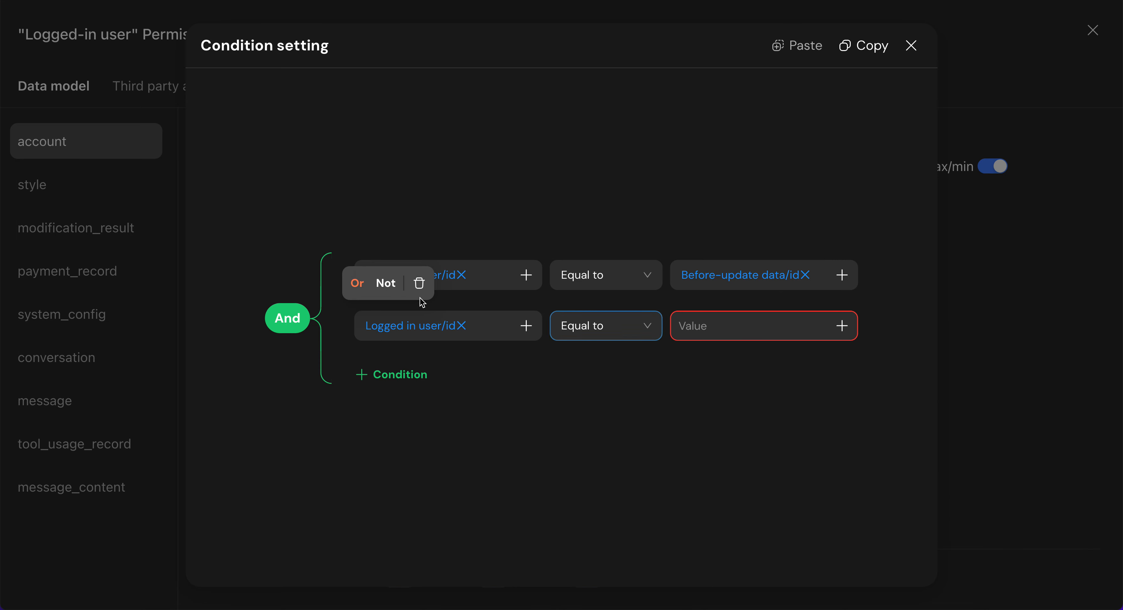
click(427, 291)
Step: Close the condition settings and disable Total and sum/avg/max/min for the Logged-in user on the account table
click(911, 44)
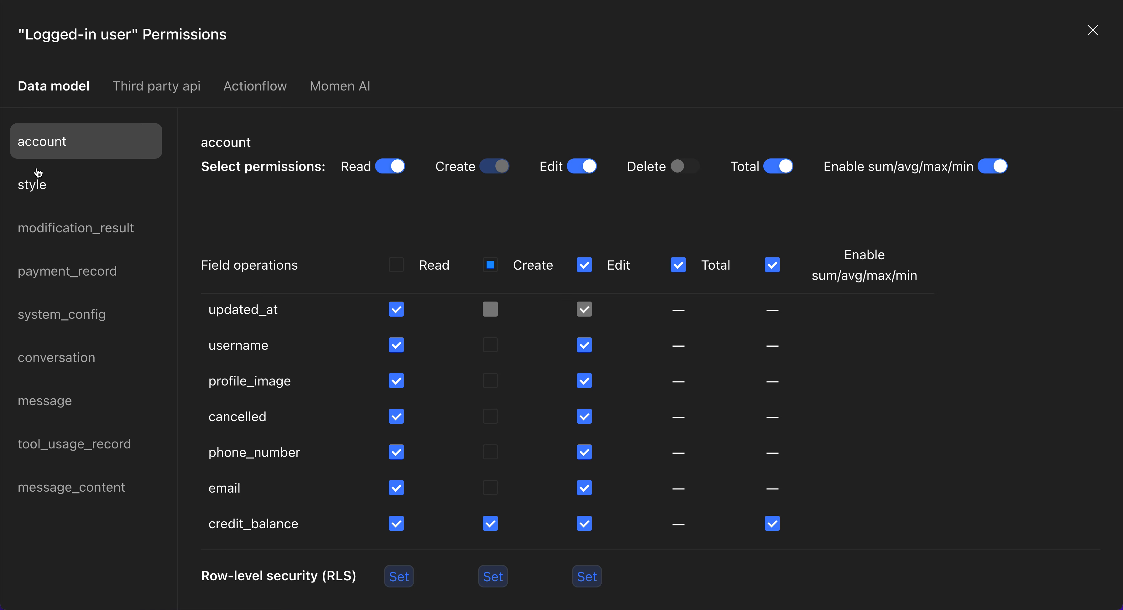
click(793, 167)
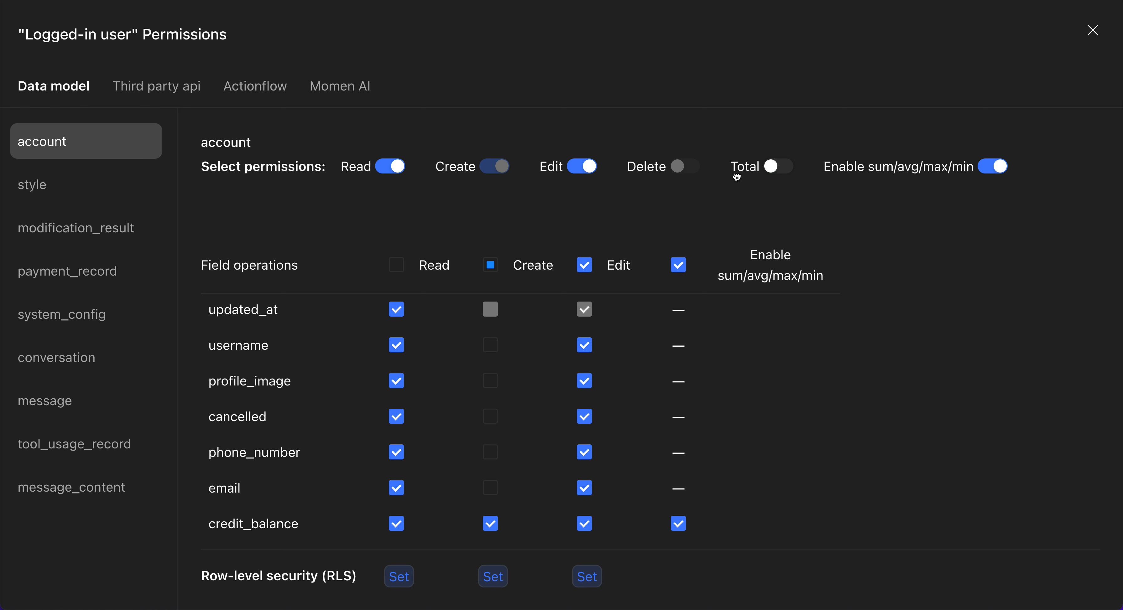
click(779, 170)
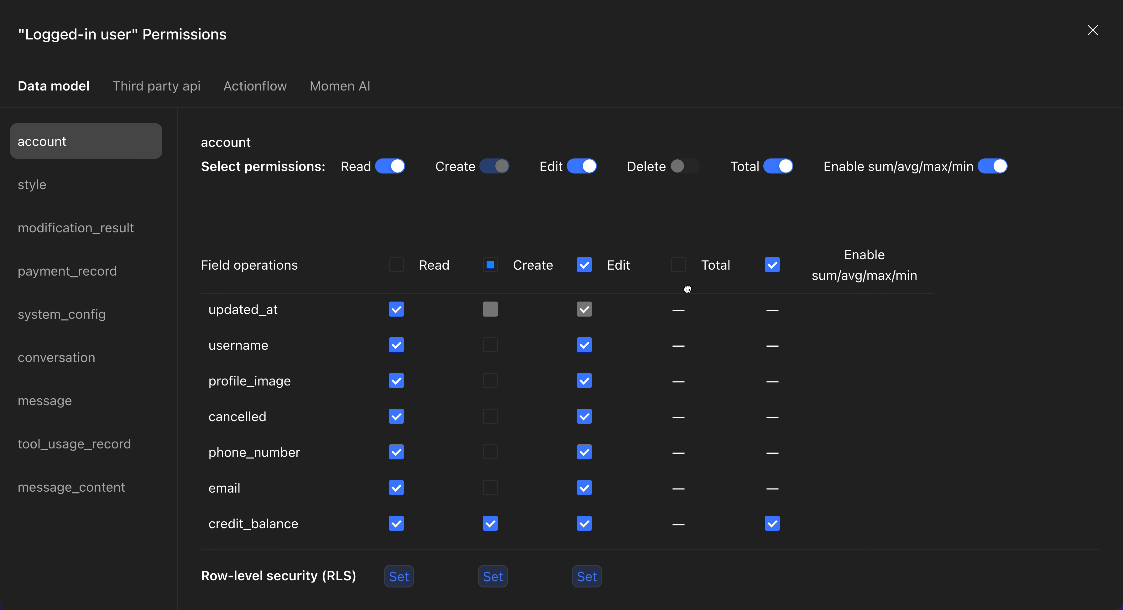
click(774, 172)
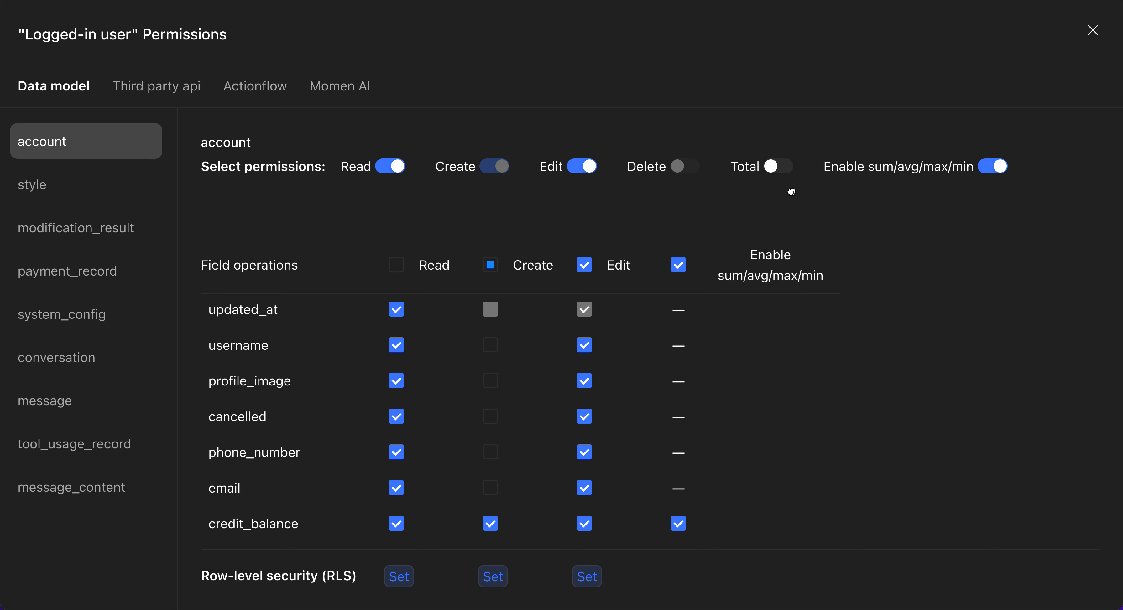
click(994, 169)
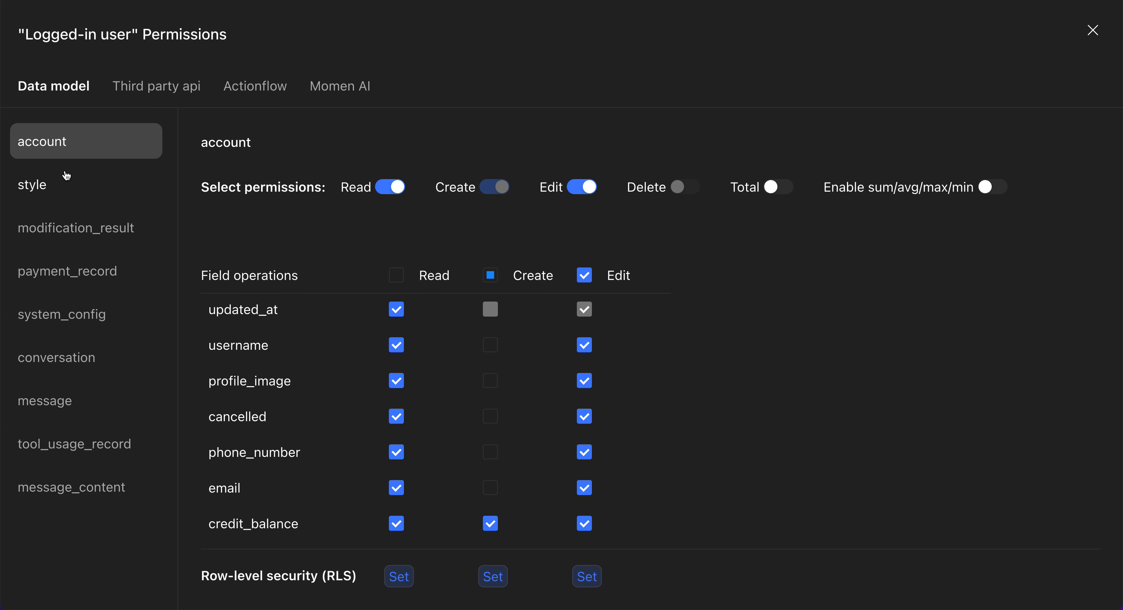
Step: Disable Create, Edit and Delete for the Logged-in user on the style table
click(55, 187)
scroll(442, 230, down, 1)
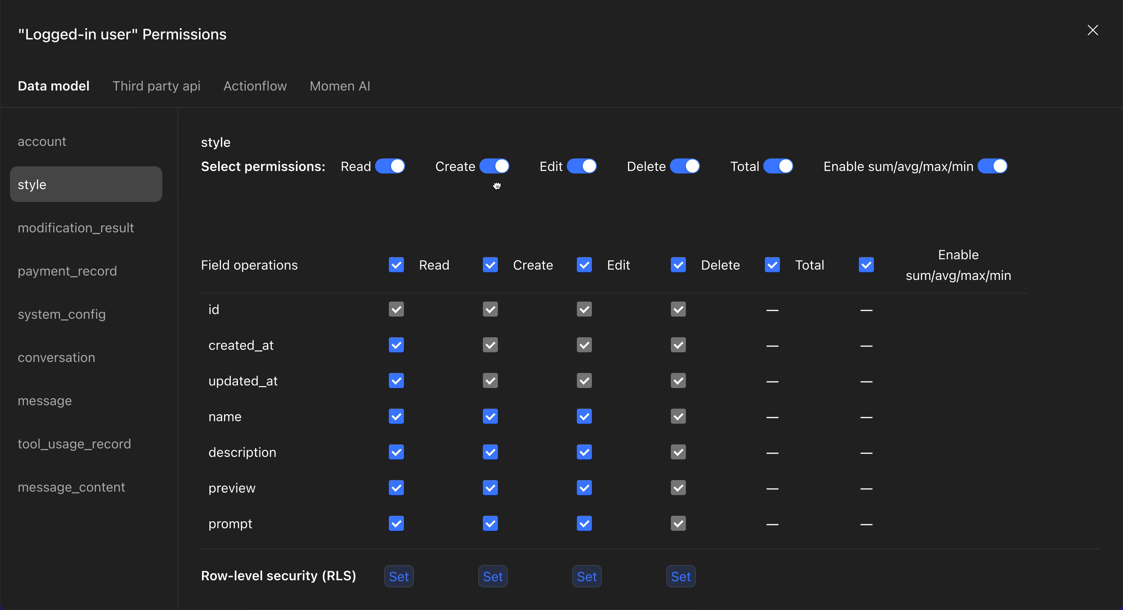
click(495, 166)
click(582, 166)
click(685, 166)
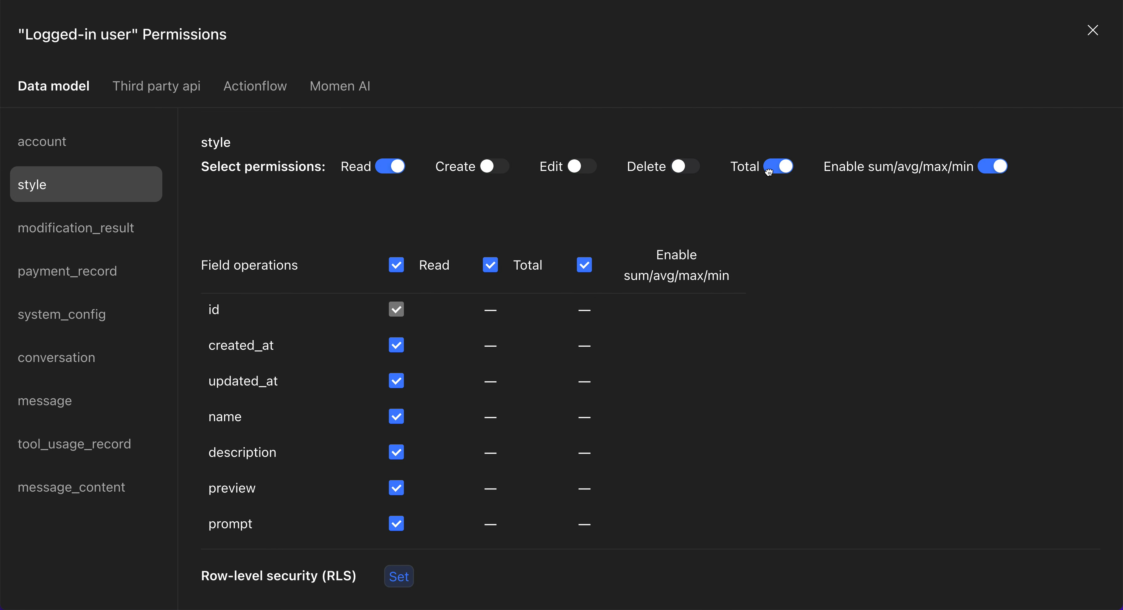
click(770, 170)
click(770, 169)
click(495, 271)
Step: Disable Edit and Delete for the Logged-in user on the modification_result table
click(102, 227)
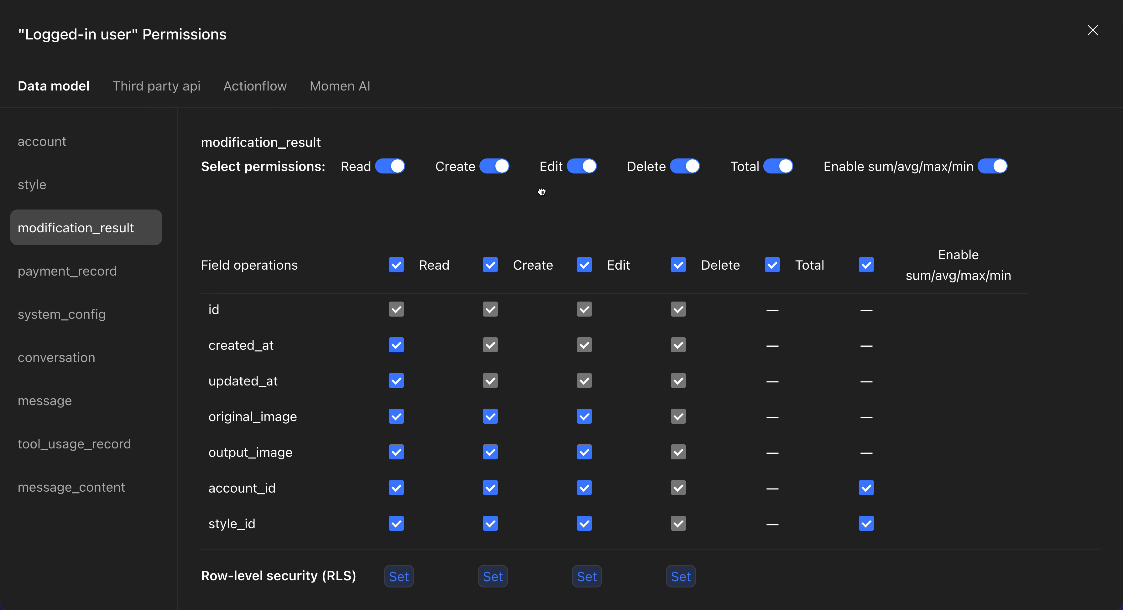
click(581, 167)
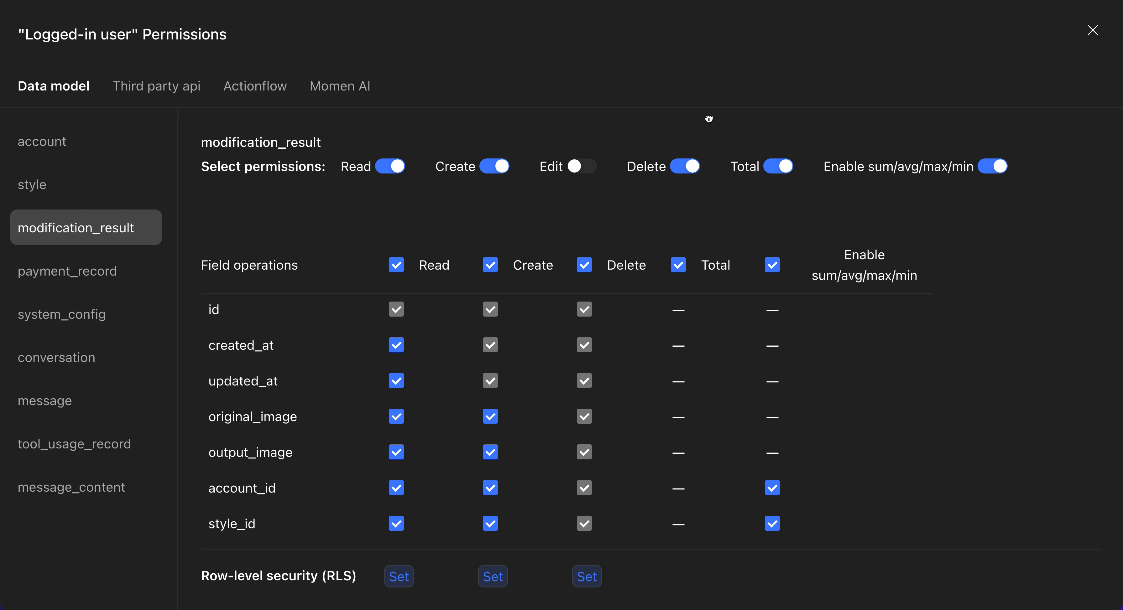
click(690, 171)
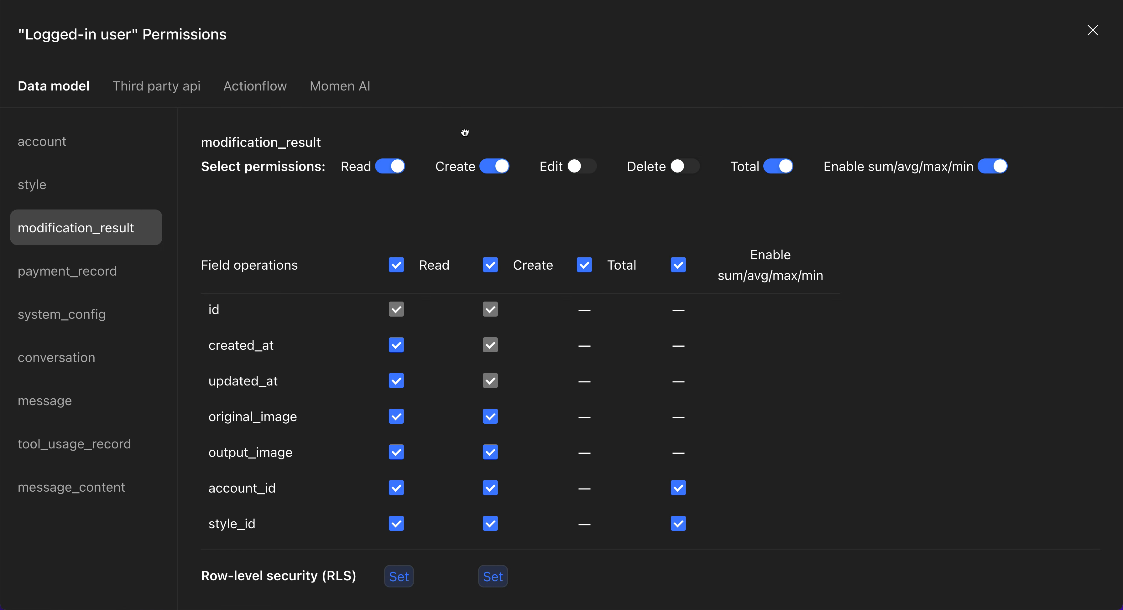
Step: Set the modification_result table's Read row-level security condition to Logged in user/id Equal to Queried data/account_id
click(395, 581)
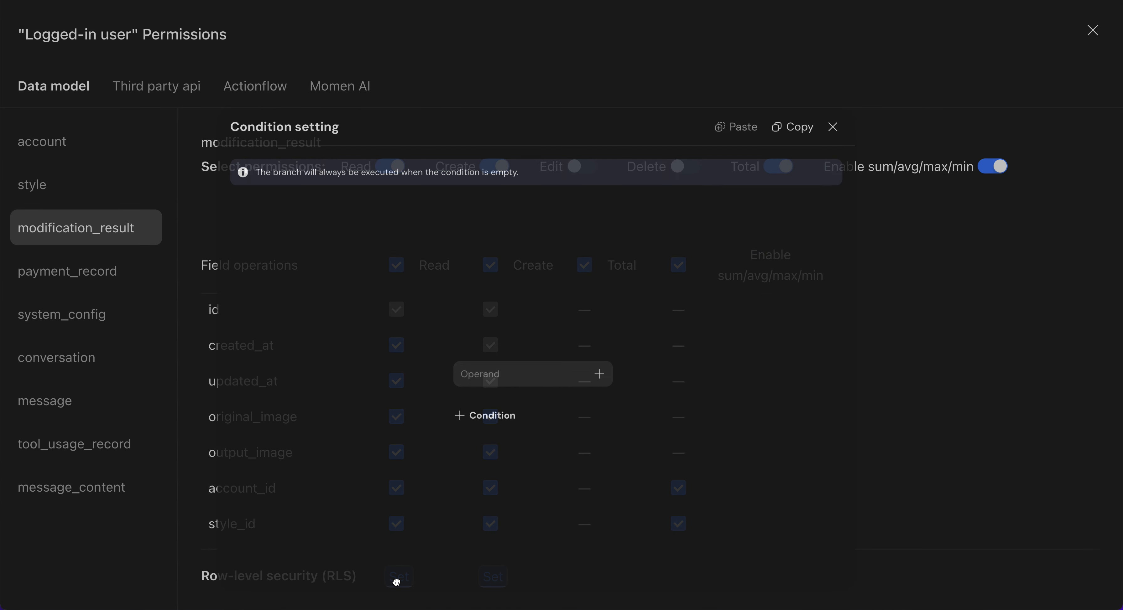
click(636, 337)
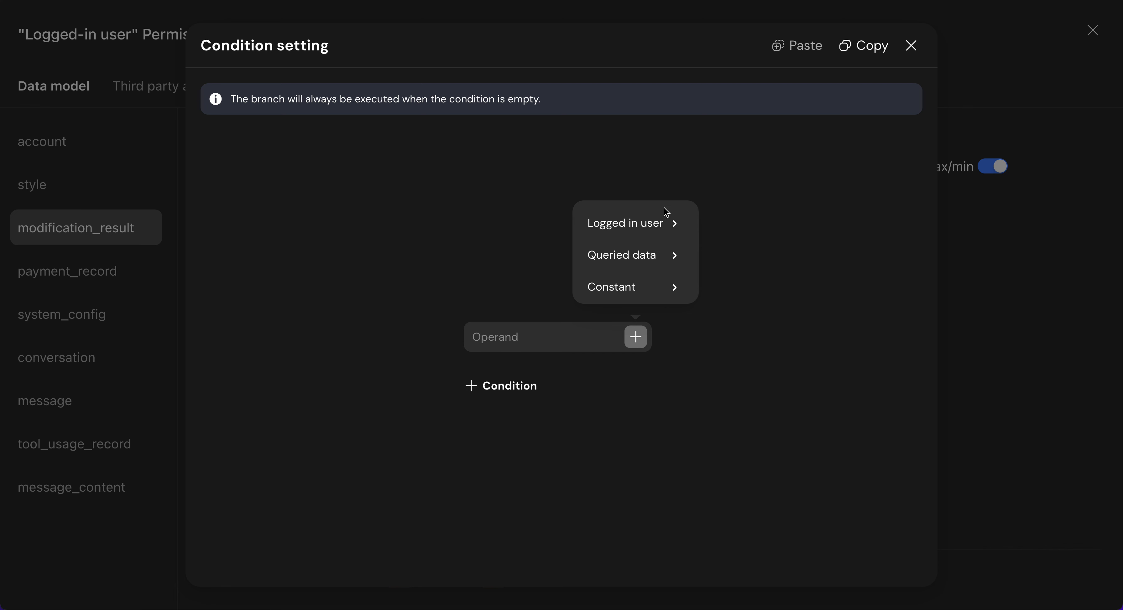
click(664, 225)
click(737, 263)
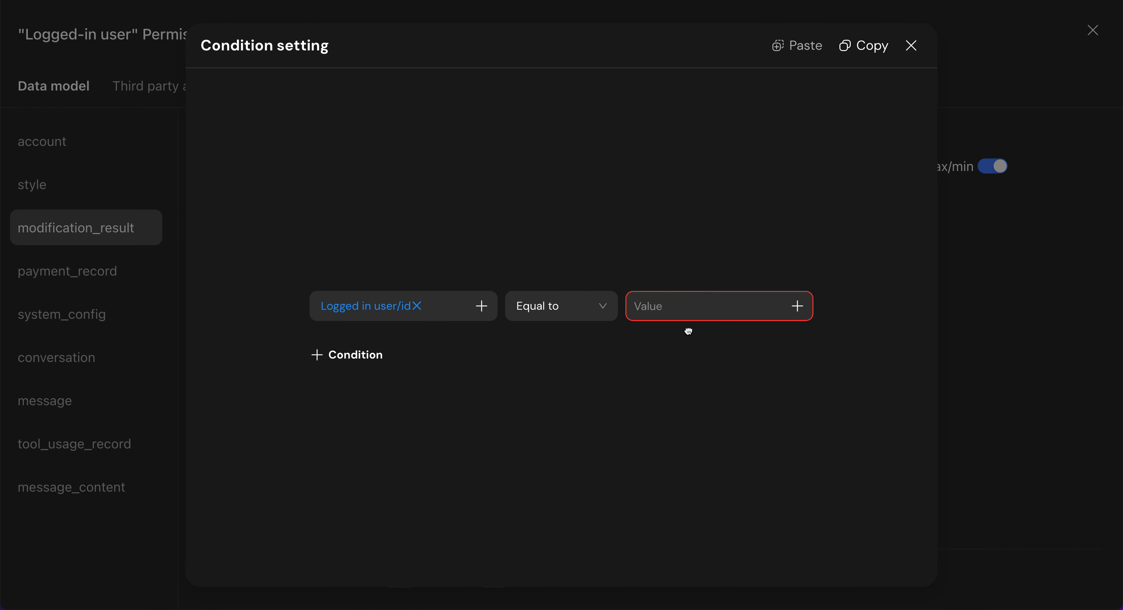
click(797, 306)
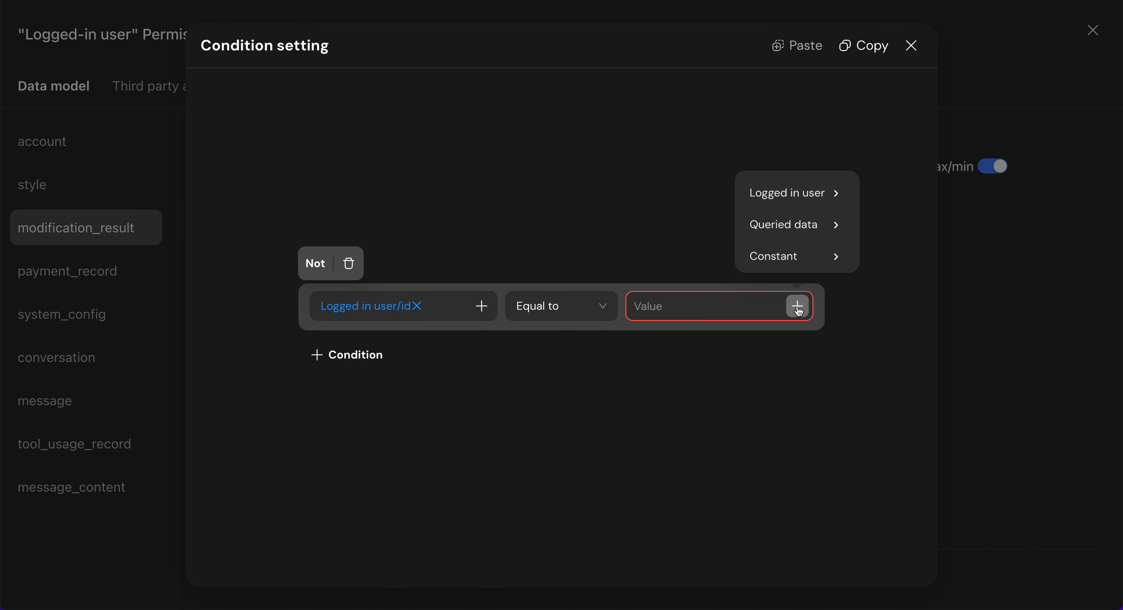
click(835, 197)
click(815, 224)
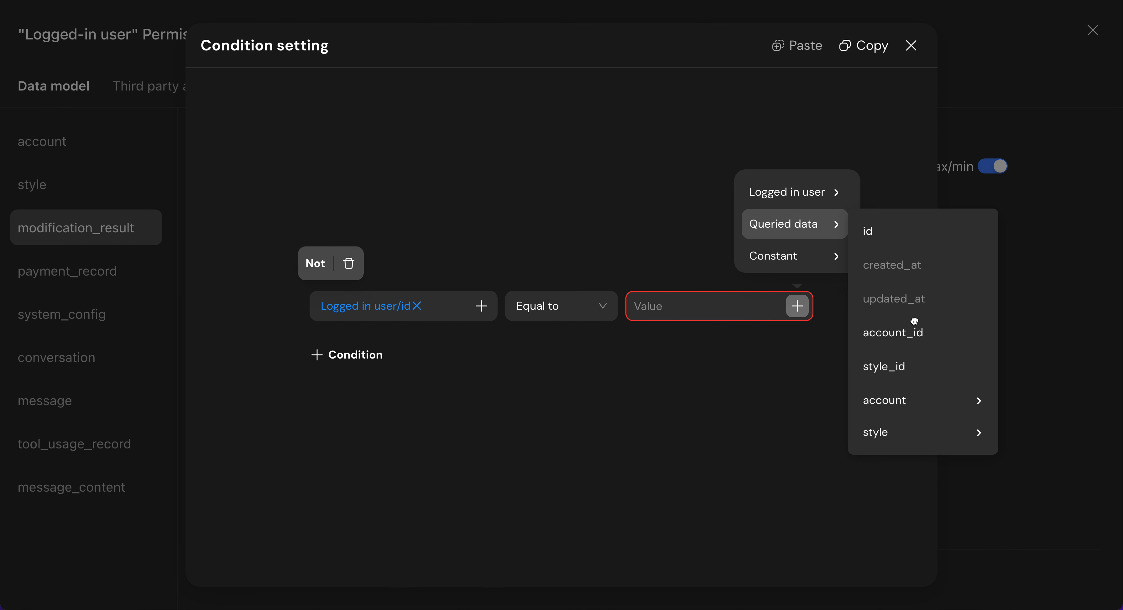
click(917, 334)
click(911, 46)
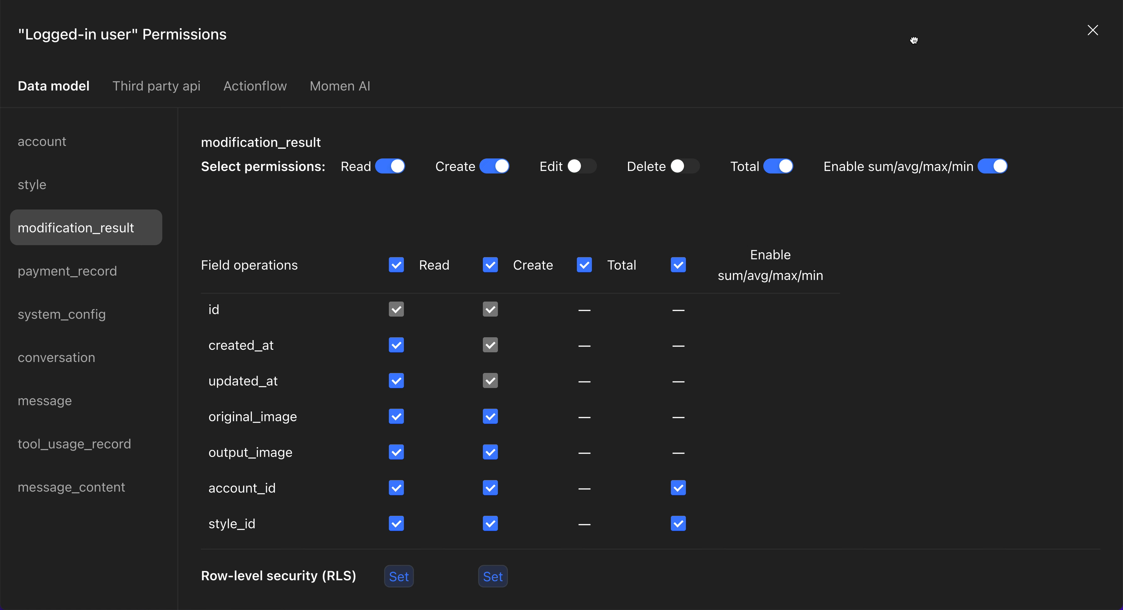
Step: Set the modification_result table's Create row-level security condition to Logged in user/id Equal to Inserted data/account_id
click(504, 584)
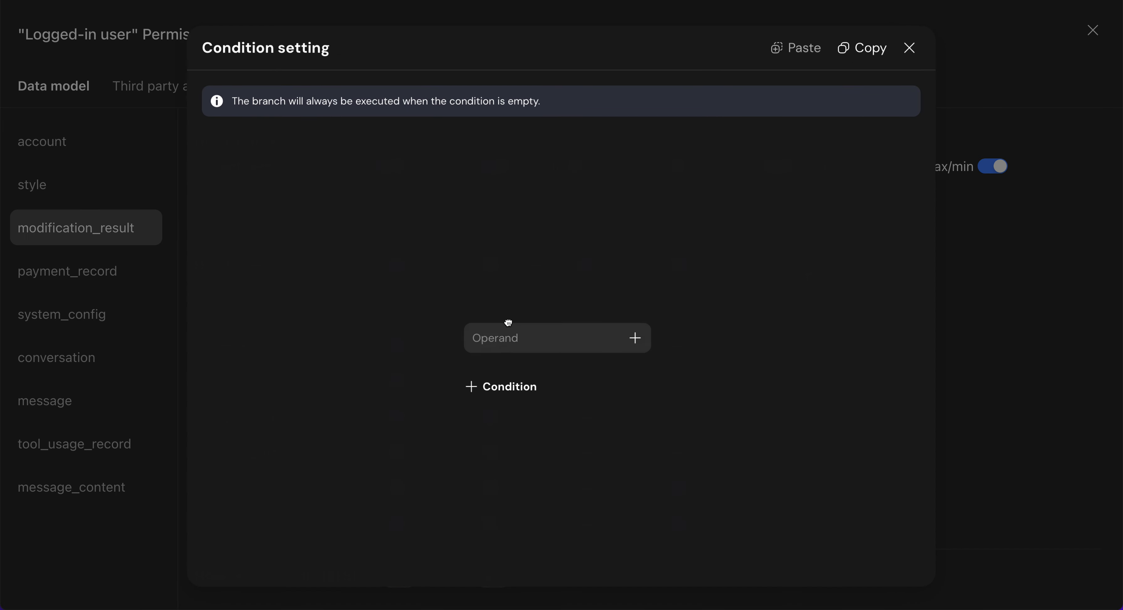
click(635, 337)
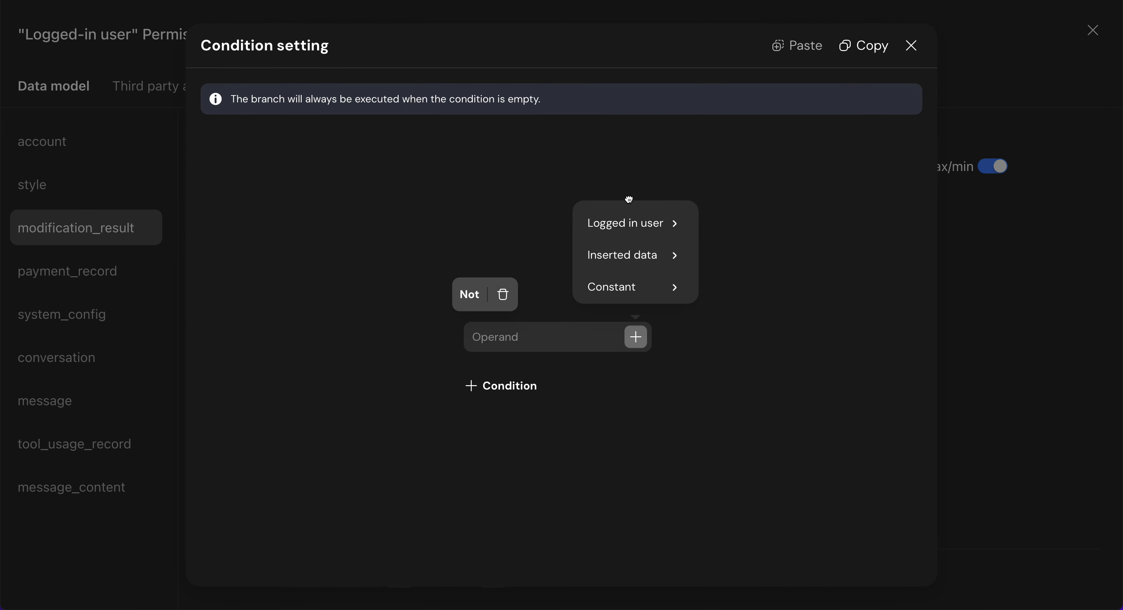
click(632, 221)
click(739, 262)
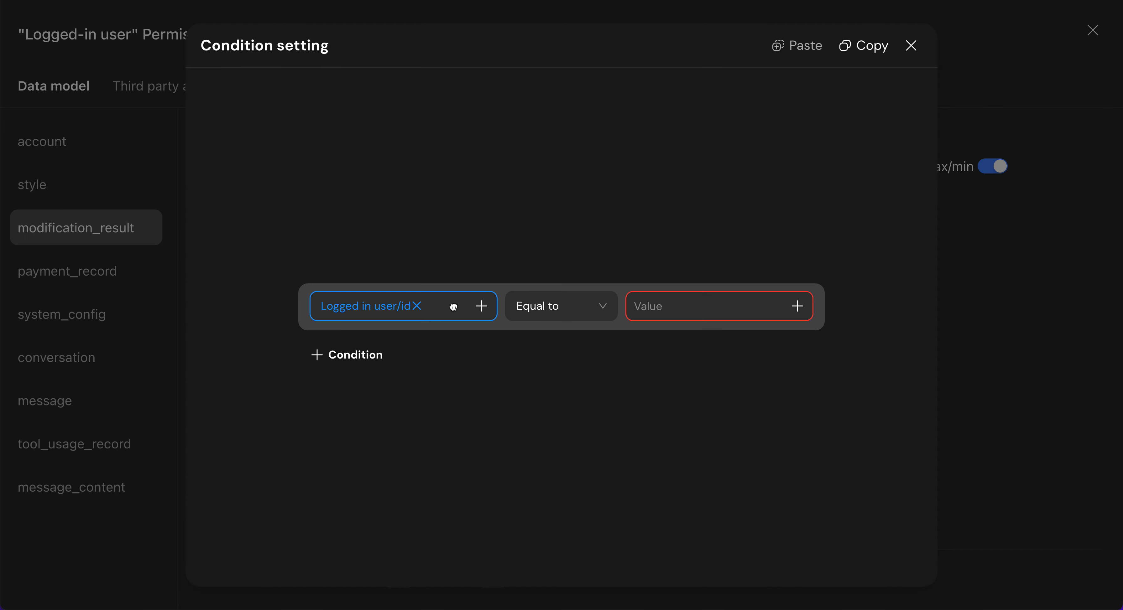
click(796, 306)
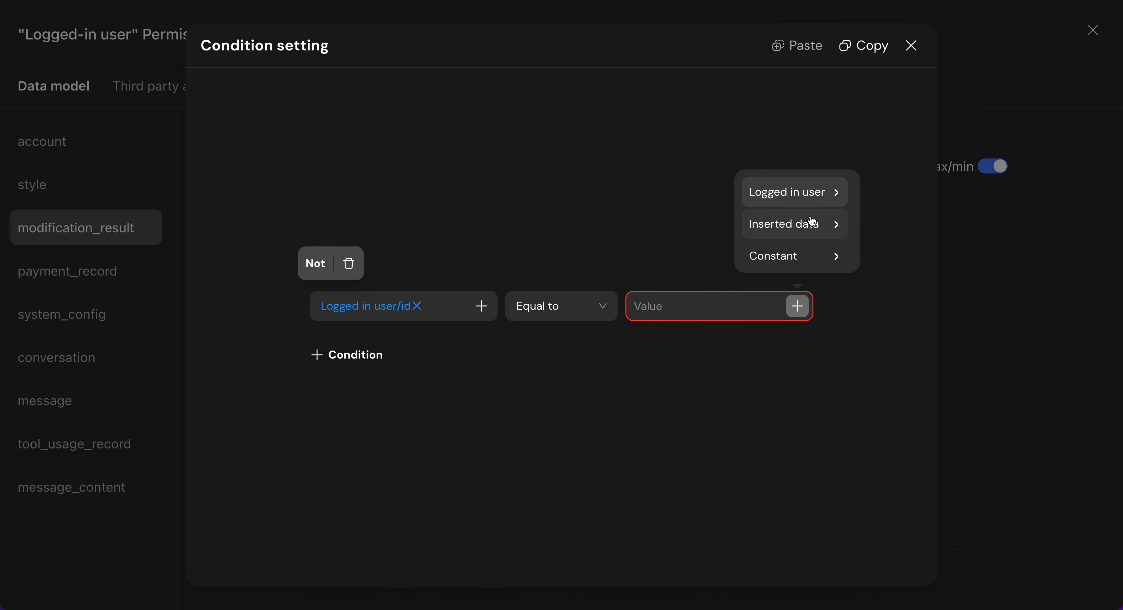
click(790, 236)
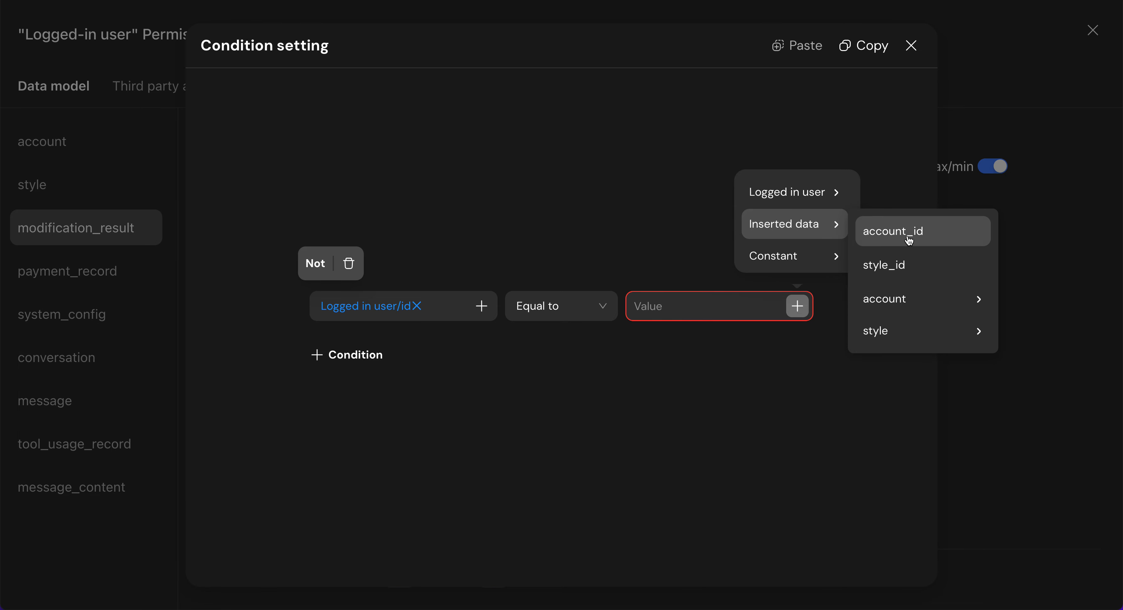
click(916, 231)
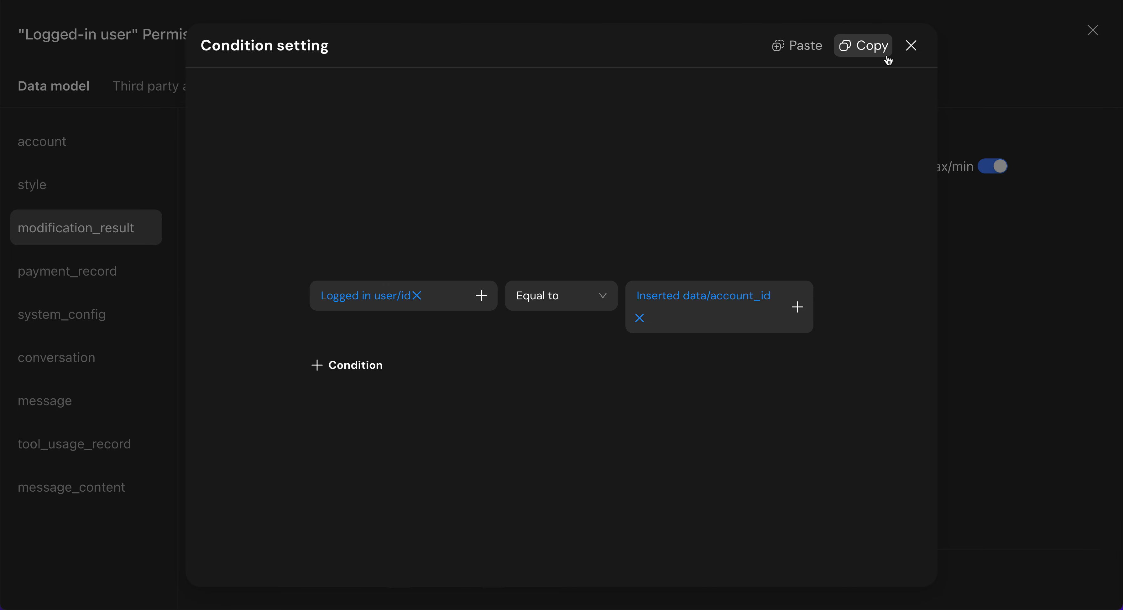
click(911, 46)
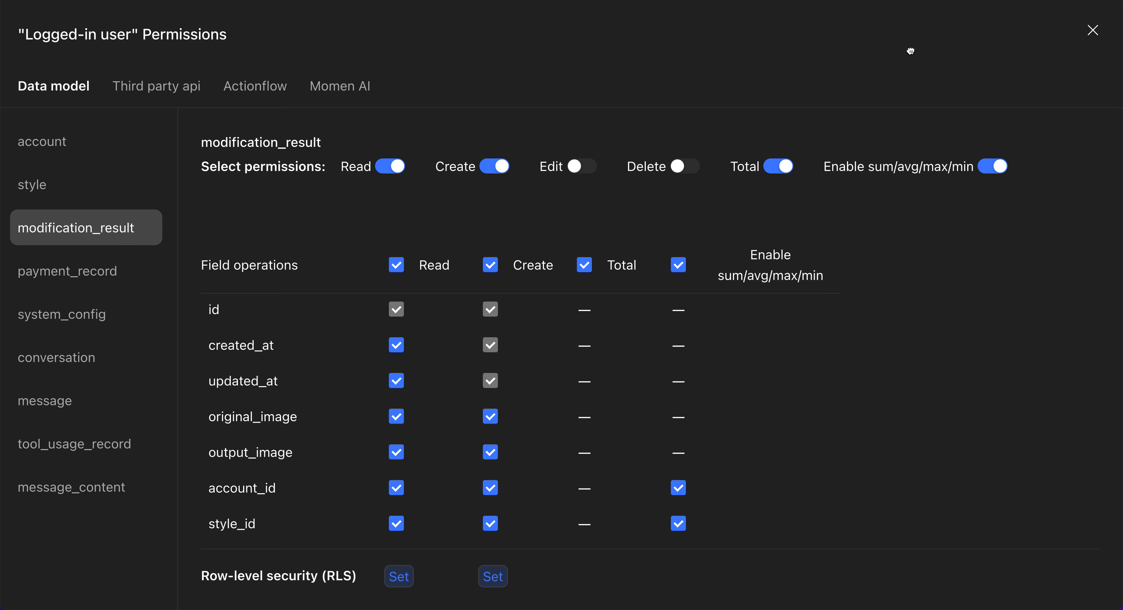
Step: Disable Edit and Delete for the Logged-in user on the payment_record table
click(96, 273)
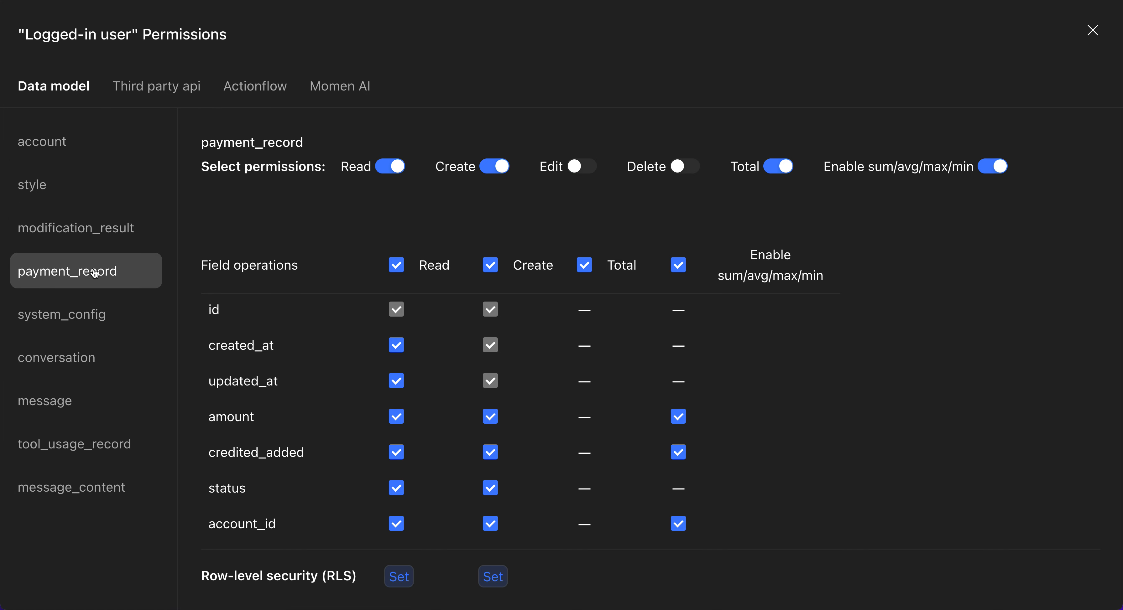
click(593, 165)
click(685, 167)
click(783, 168)
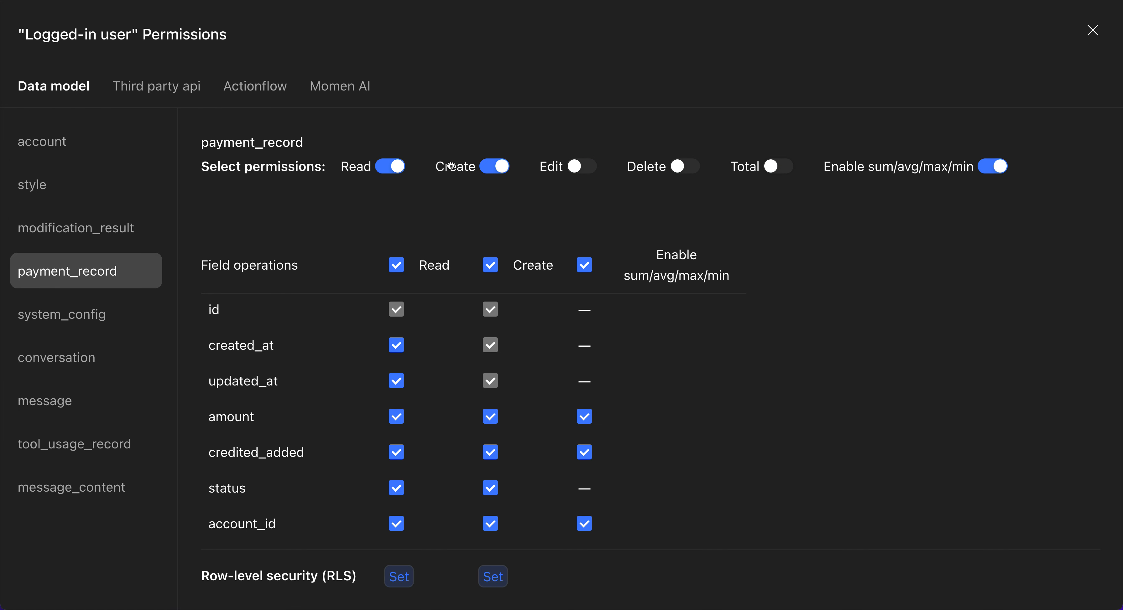
click(780, 167)
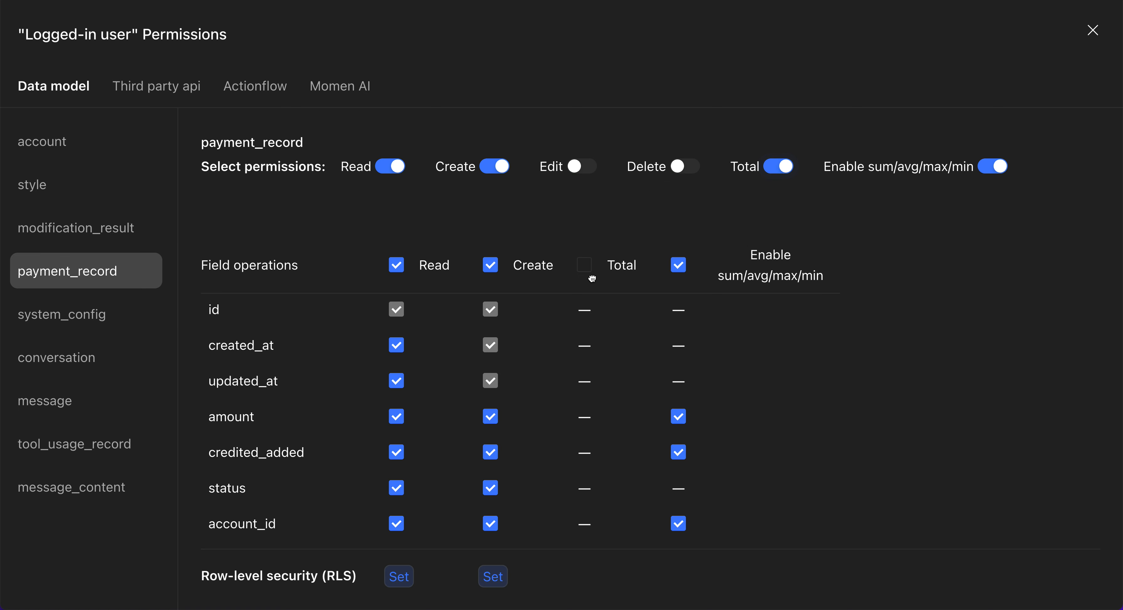
click(587, 271)
Step: Set the payment_record table's Read row-level security condition to Logged in user/id Equal to Queried data/account_id
click(397, 578)
click(635, 337)
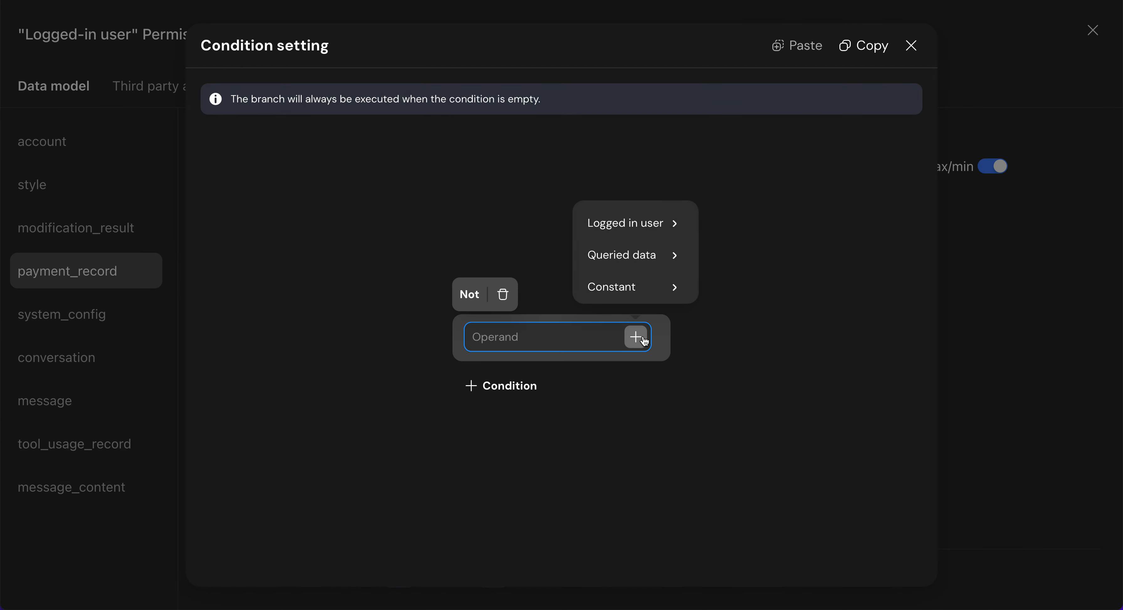
mouse_move(624, 233)
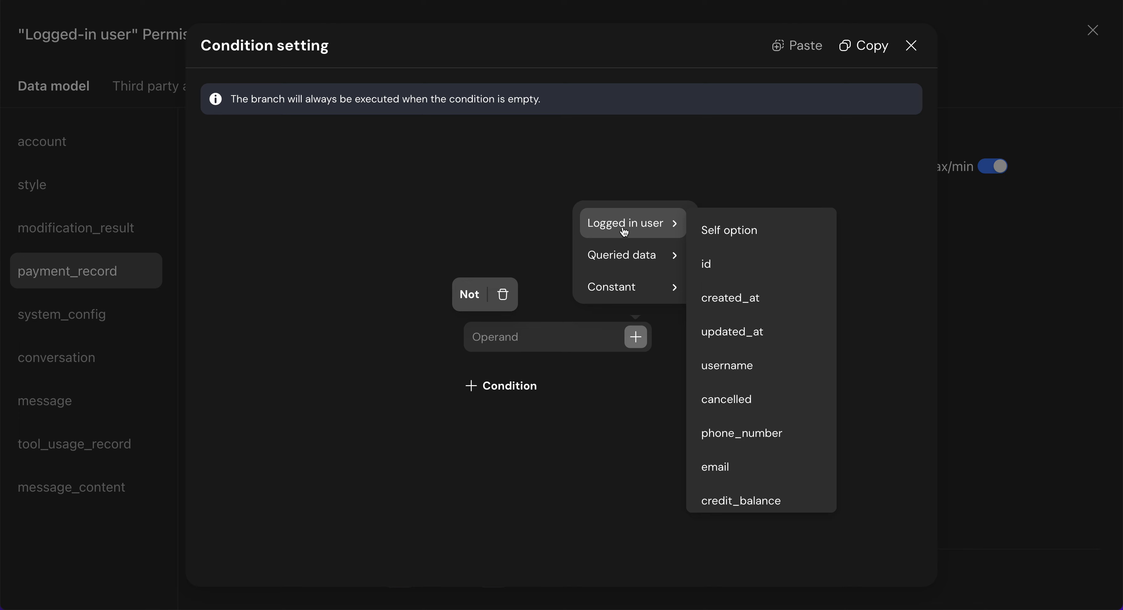
click(715, 264)
click(798, 308)
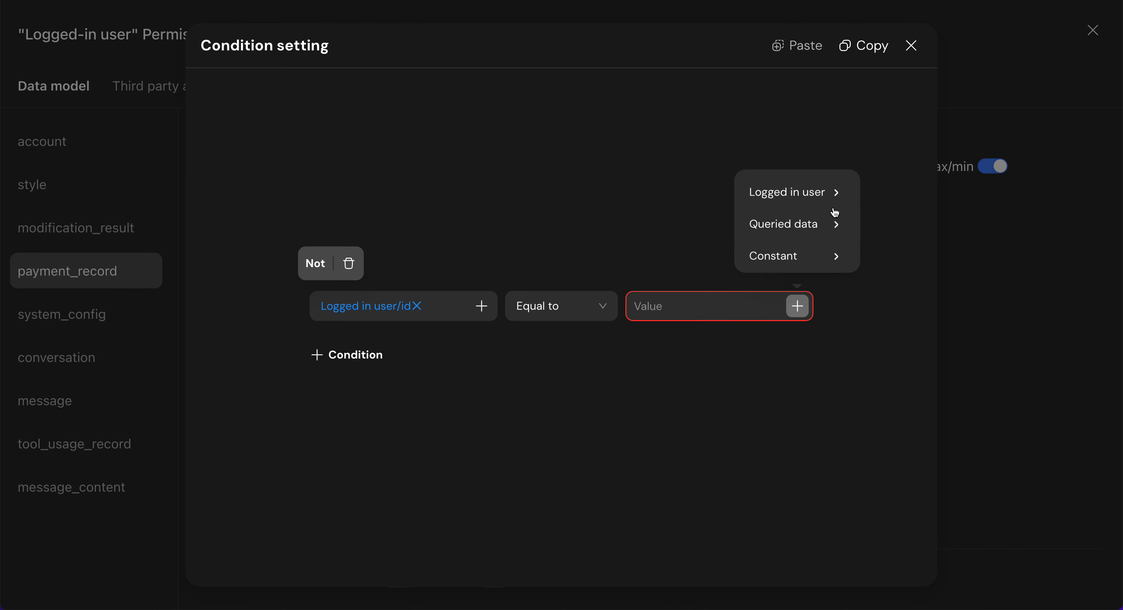
mouse_move(816, 225)
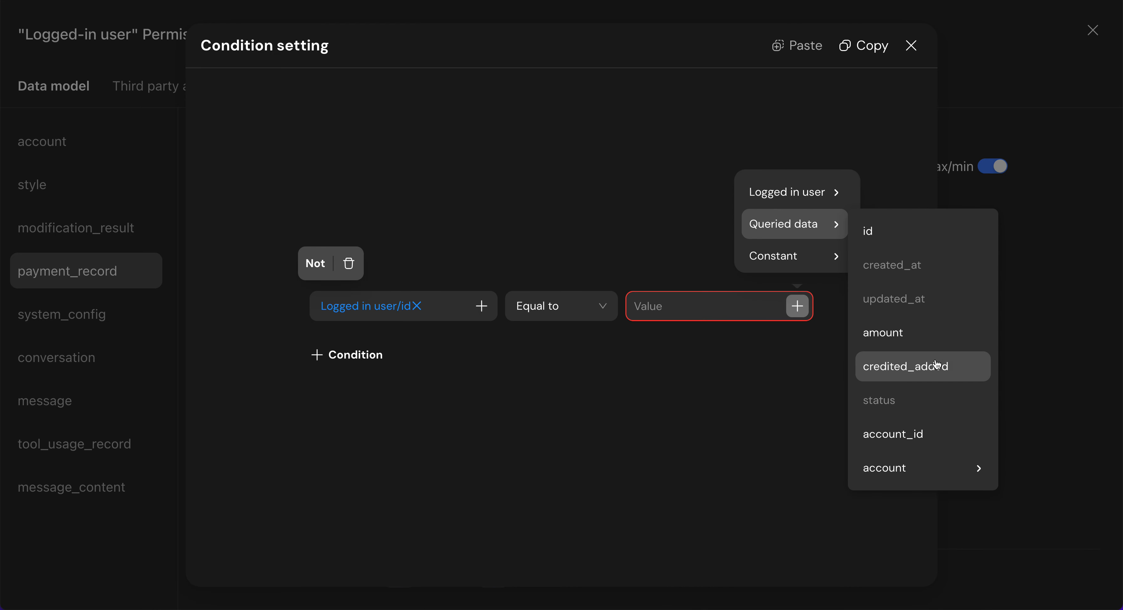
click(912, 432)
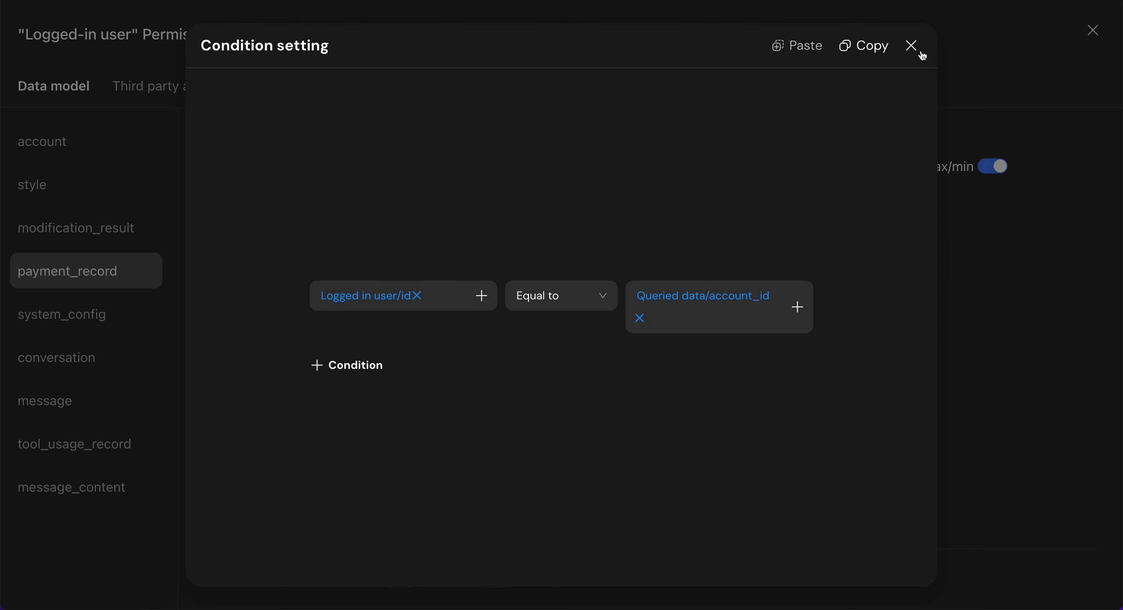
click(912, 46)
Step: Set the payment_record table's Create row-level security condition to Logged in user/id Equal to Inserted data/account_id
click(487, 580)
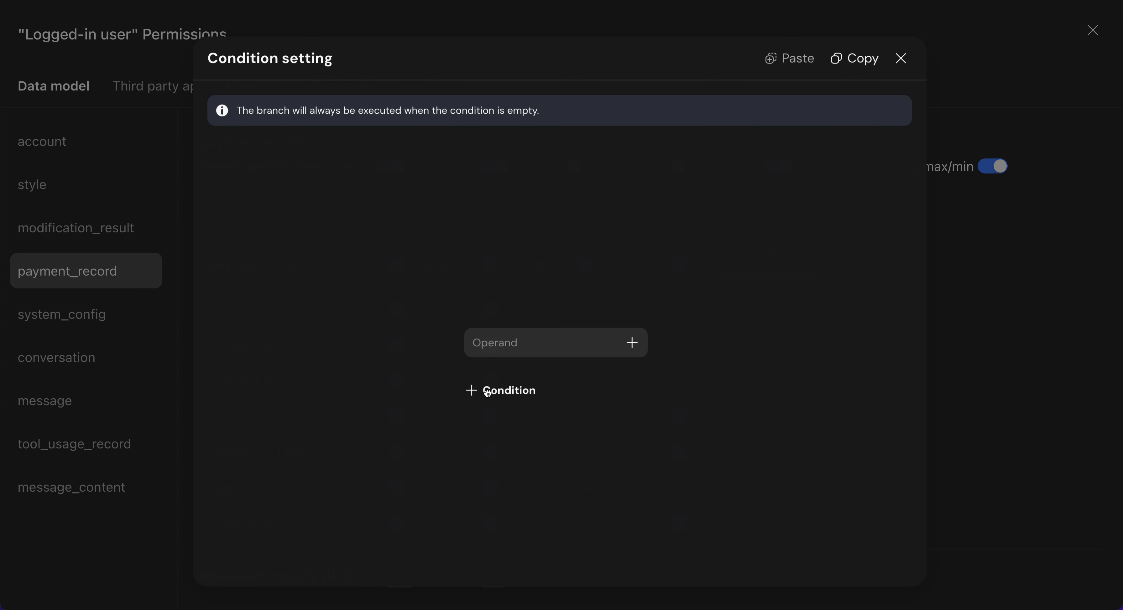
click(635, 335)
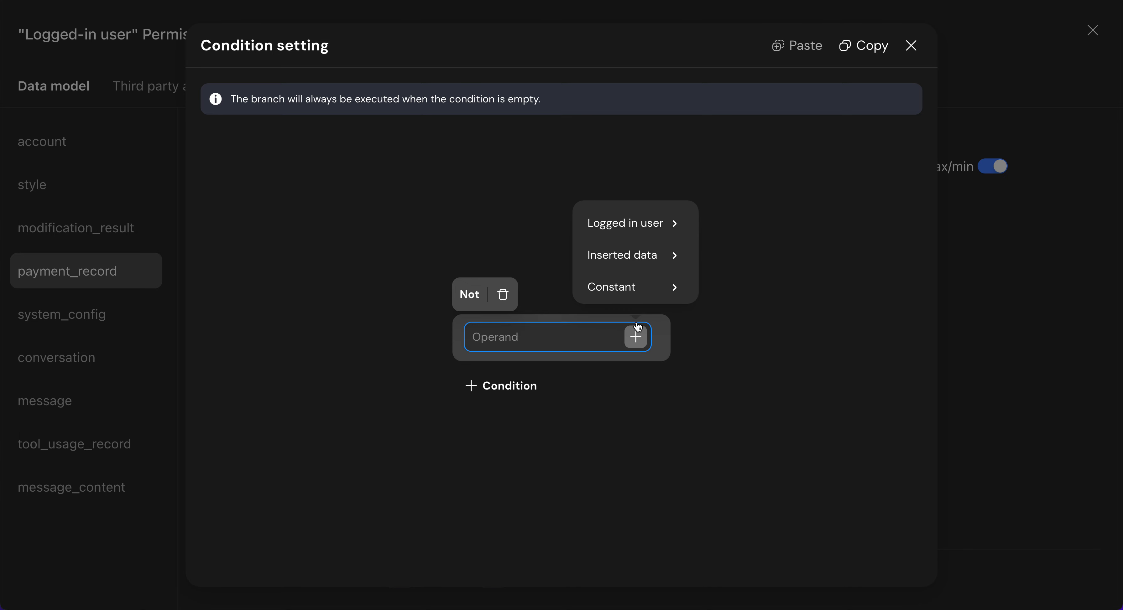
click(636, 224)
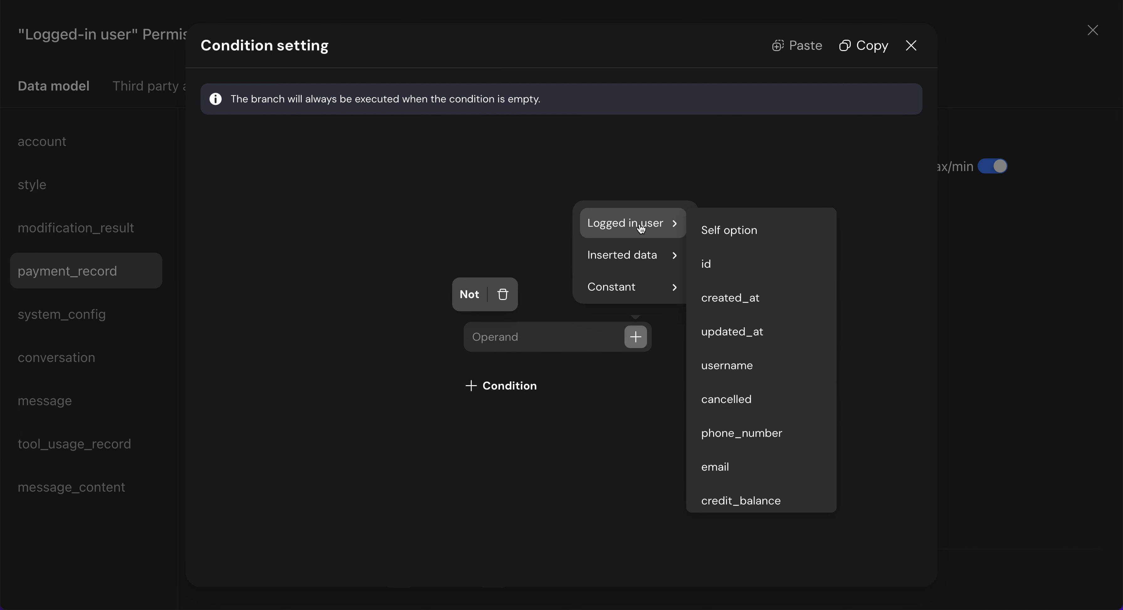
click(740, 267)
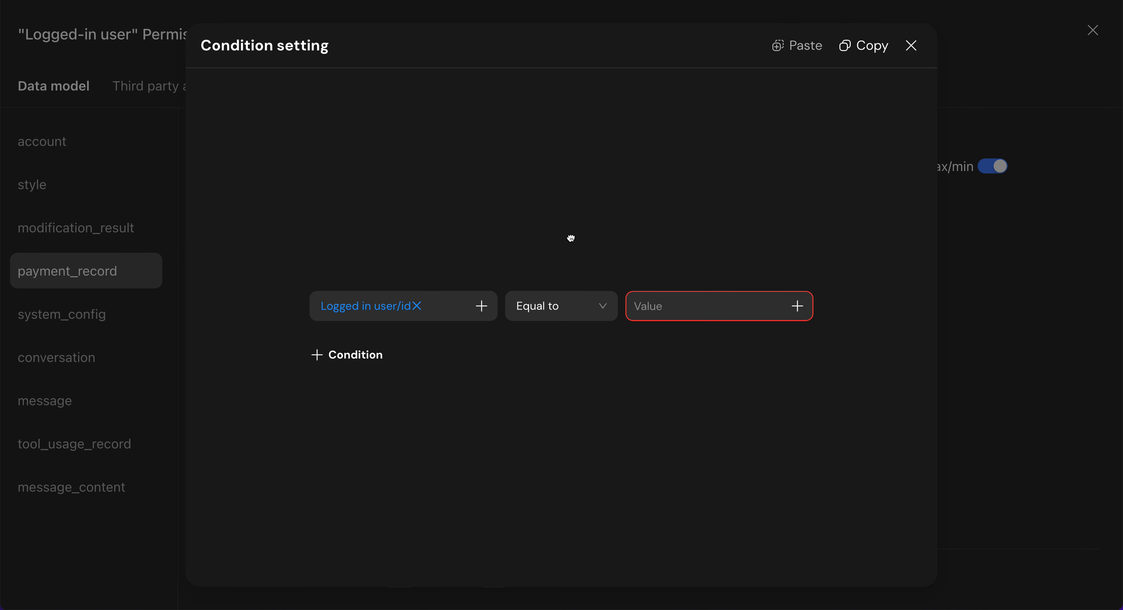
click(797, 306)
click(792, 231)
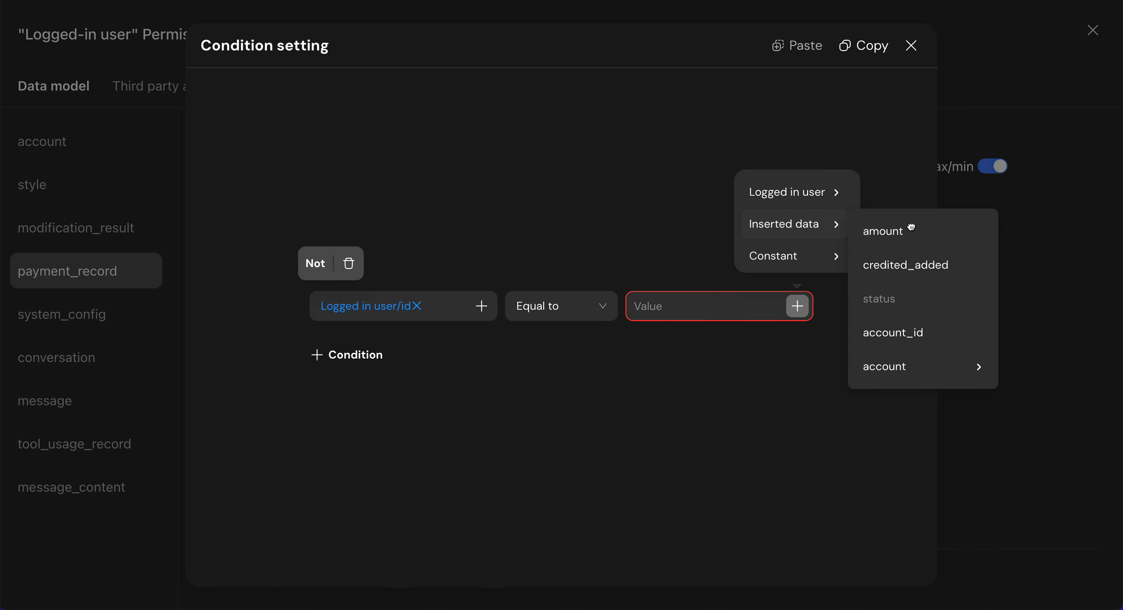
click(926, 333)
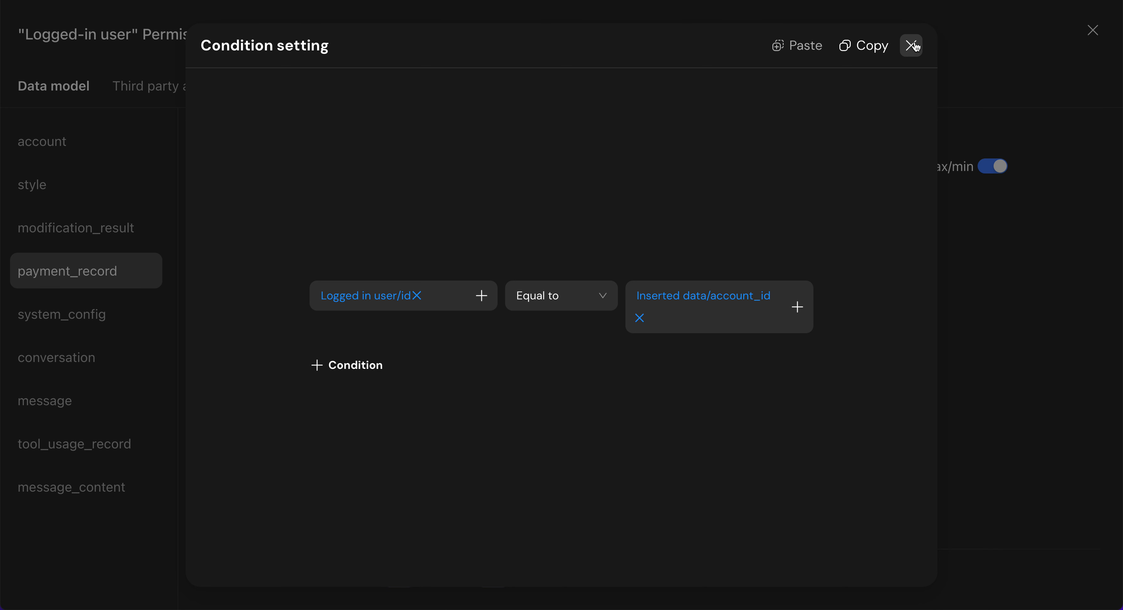
click(910, 45)
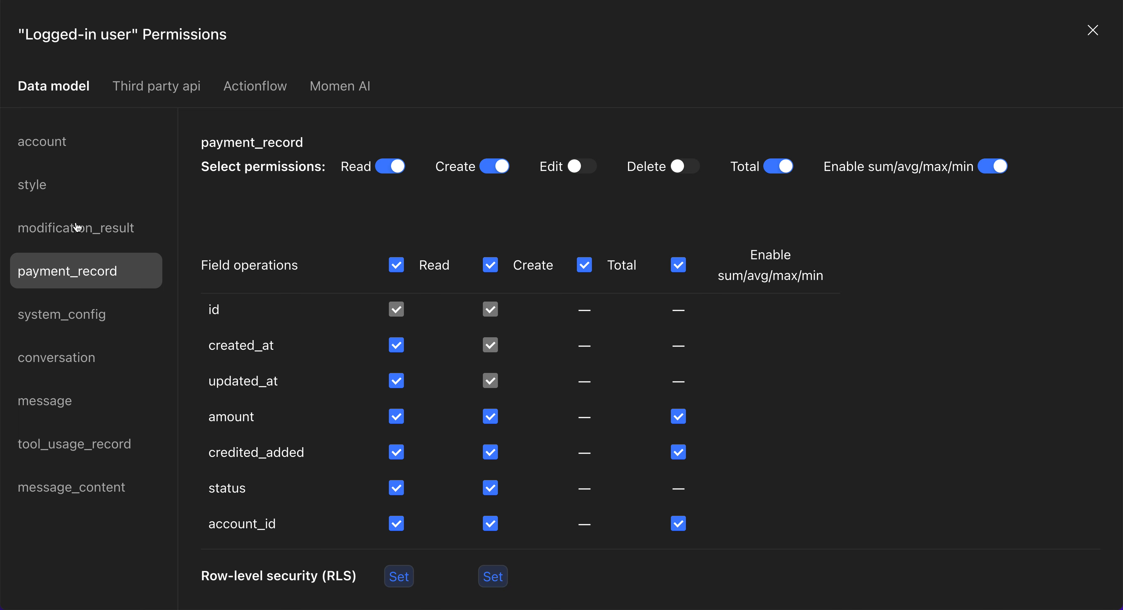
Step: Disable Create, Edit and Delete for the Logged-in user on the system_config table
click(76, 328)
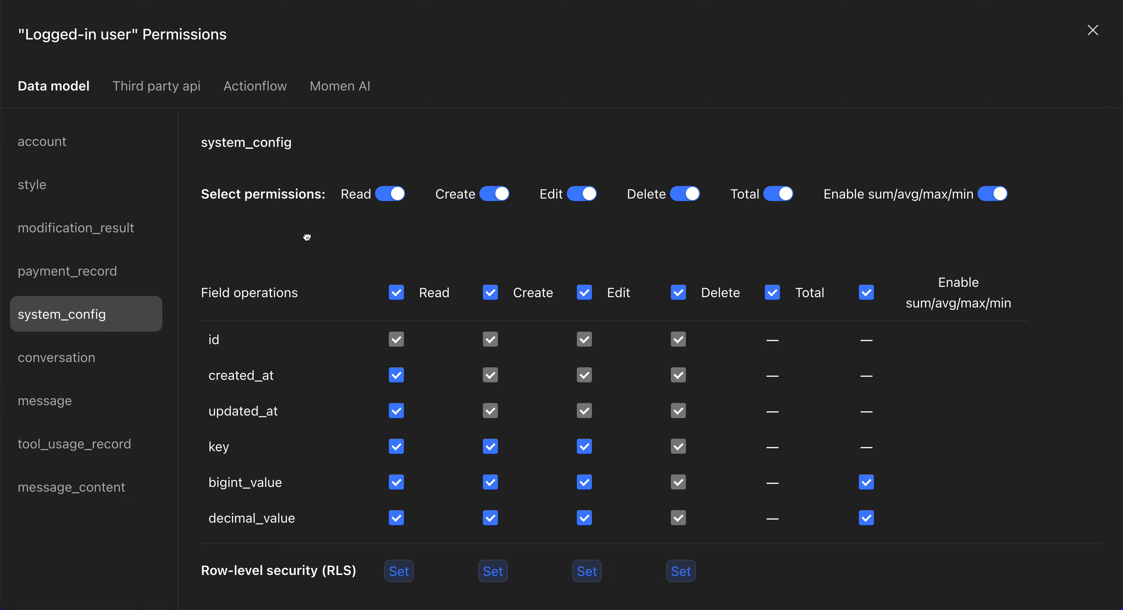
click(502, 194)
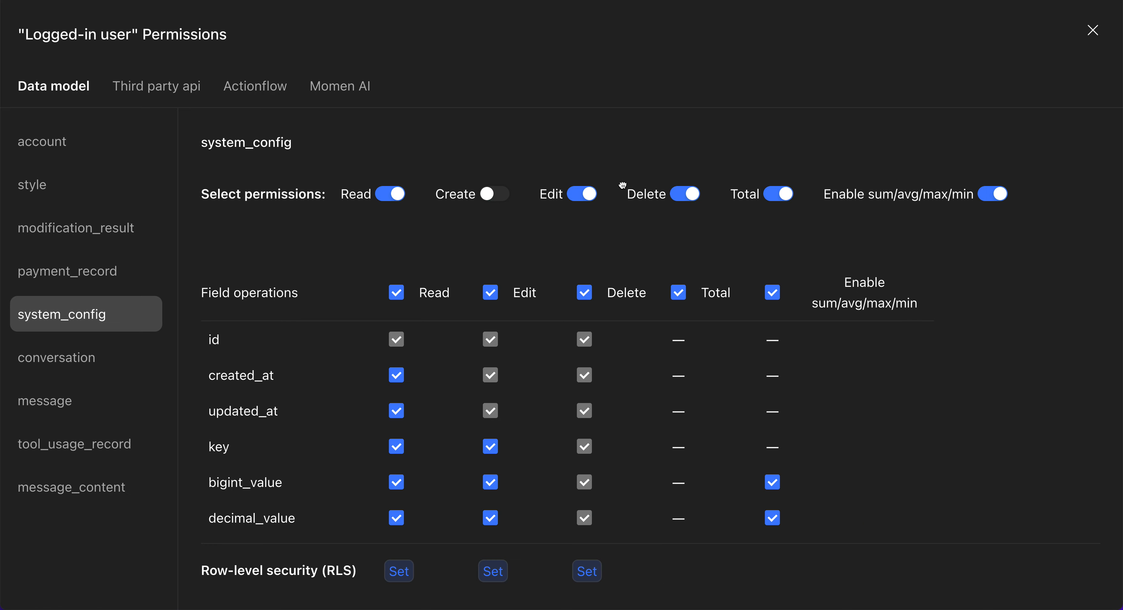
click(586, 194)
click(686, 195)
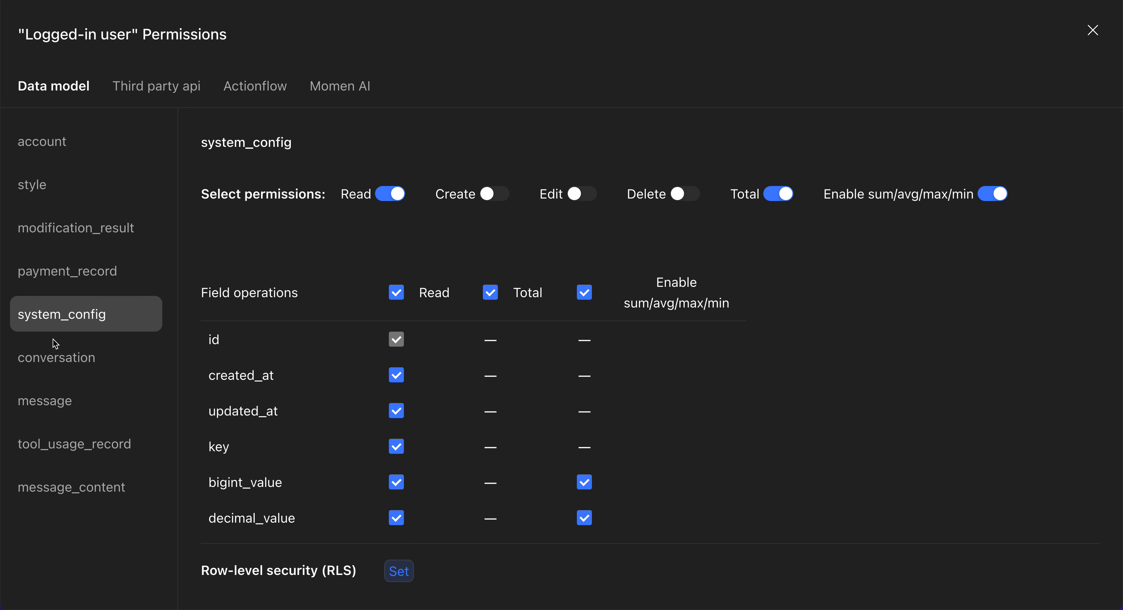
Step: Review the Logged-in user's permissions on the conversation, message, tool_usage_record and message_content tables, including conversation's Read row-level condition, and close the permissions
click(60, 358)
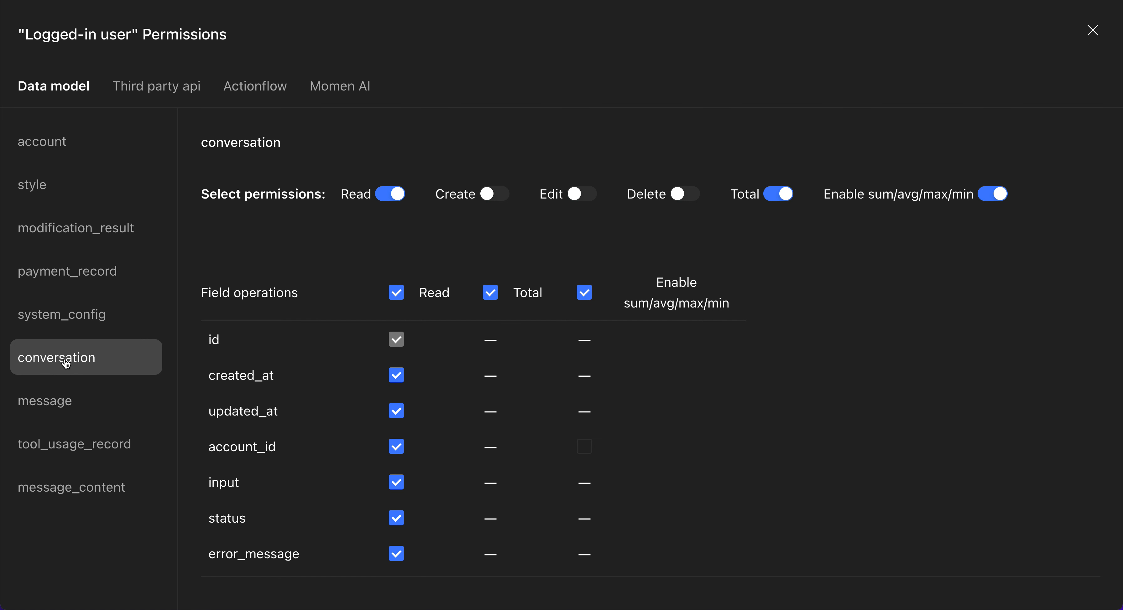
scroll(490, 373, down, 1)
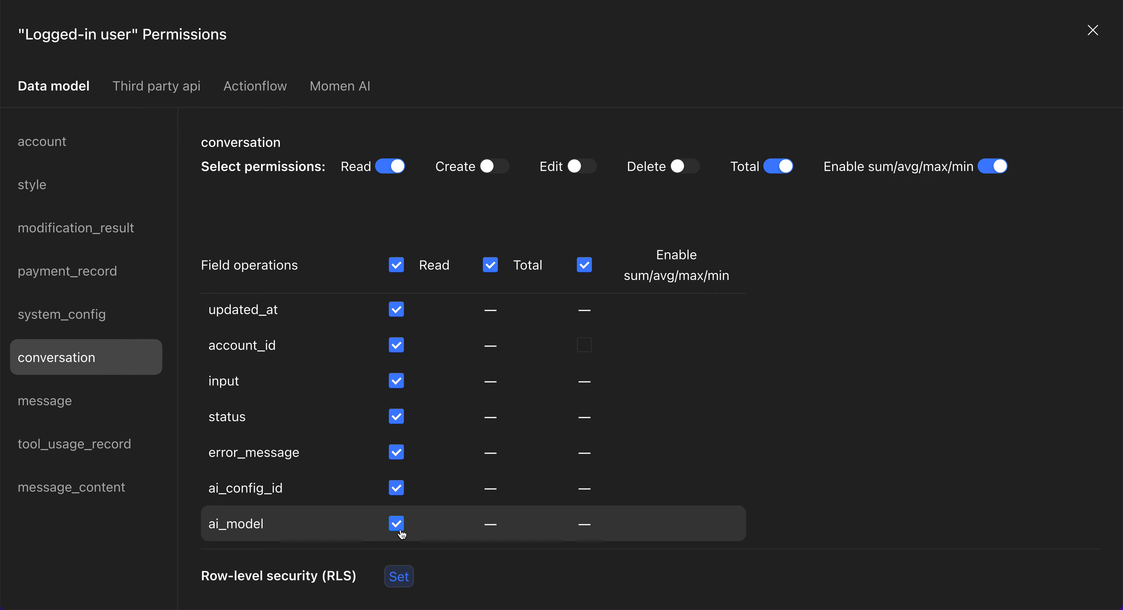
click(400, 576)
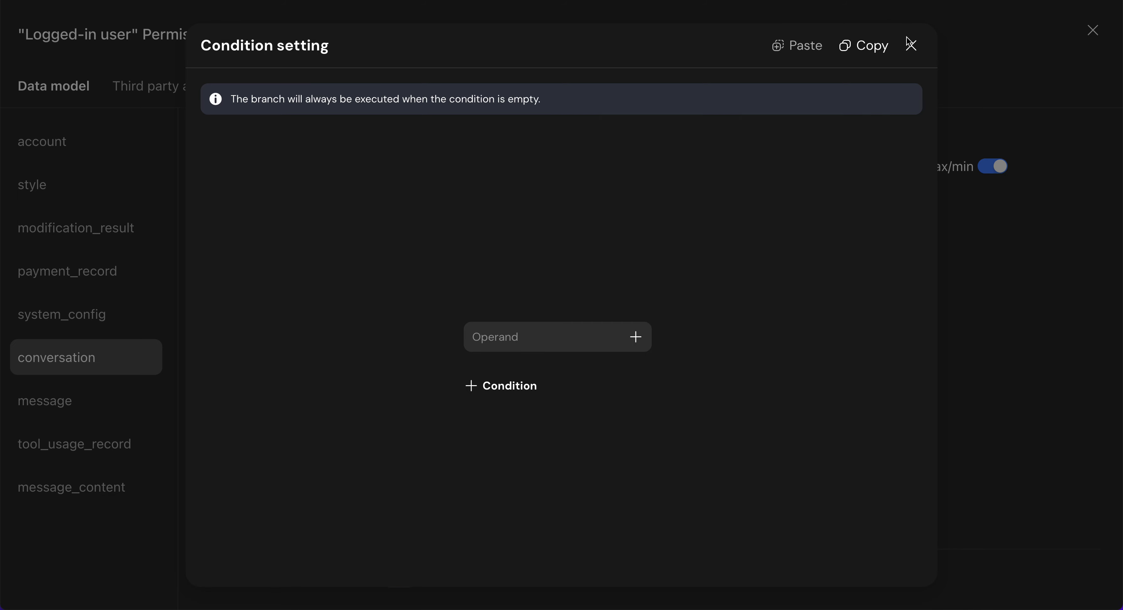
click(915, 47)
scroll(414, 413, up, 2)
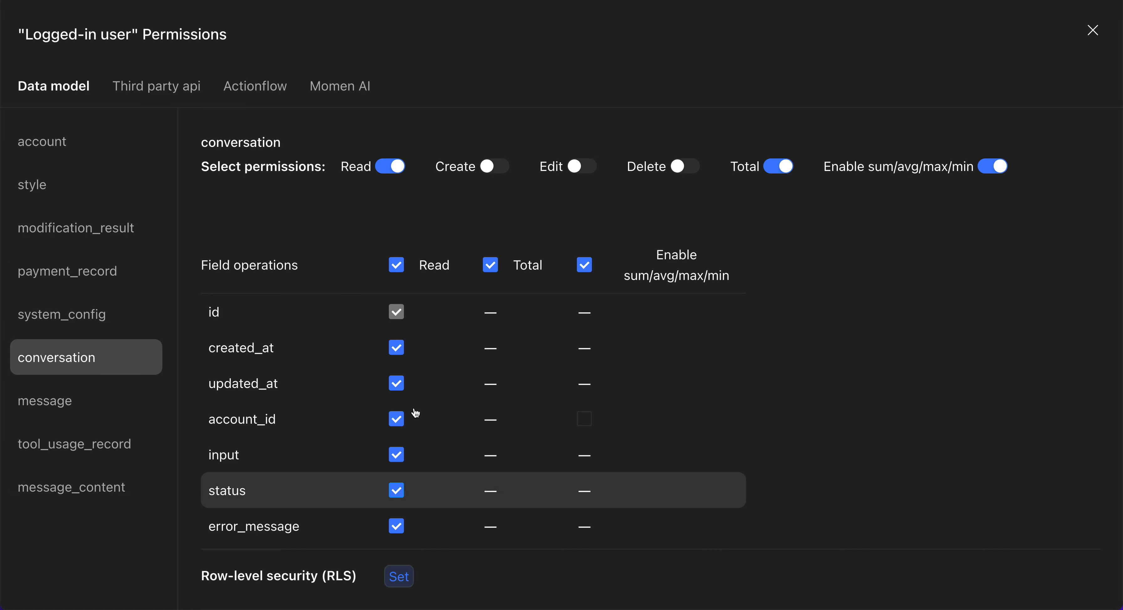
click(28, 400)
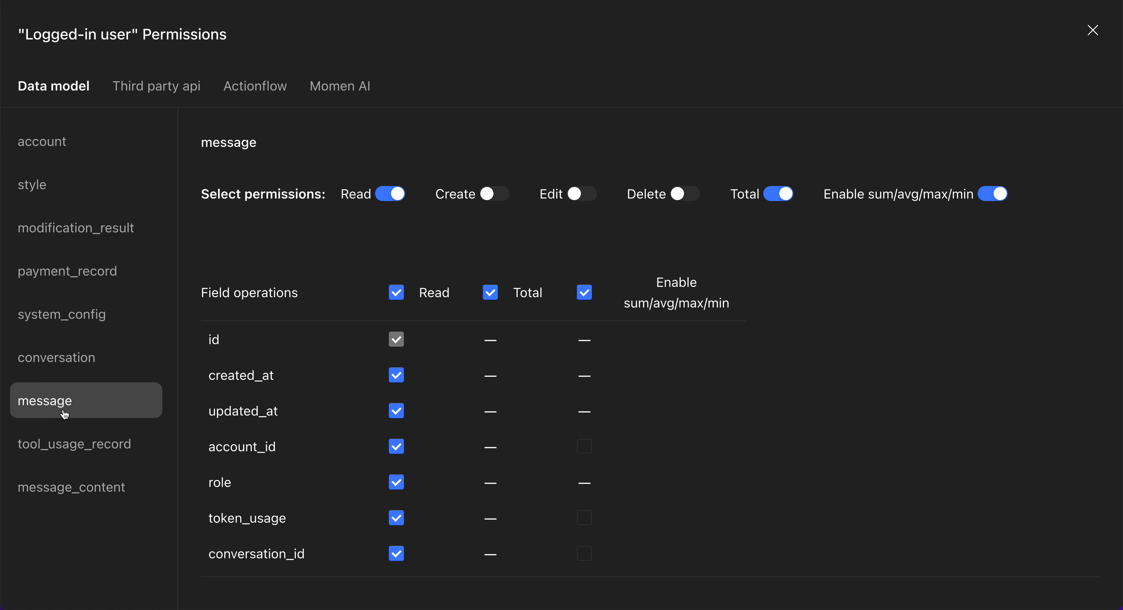
click(77, 443)
click(80, 487)
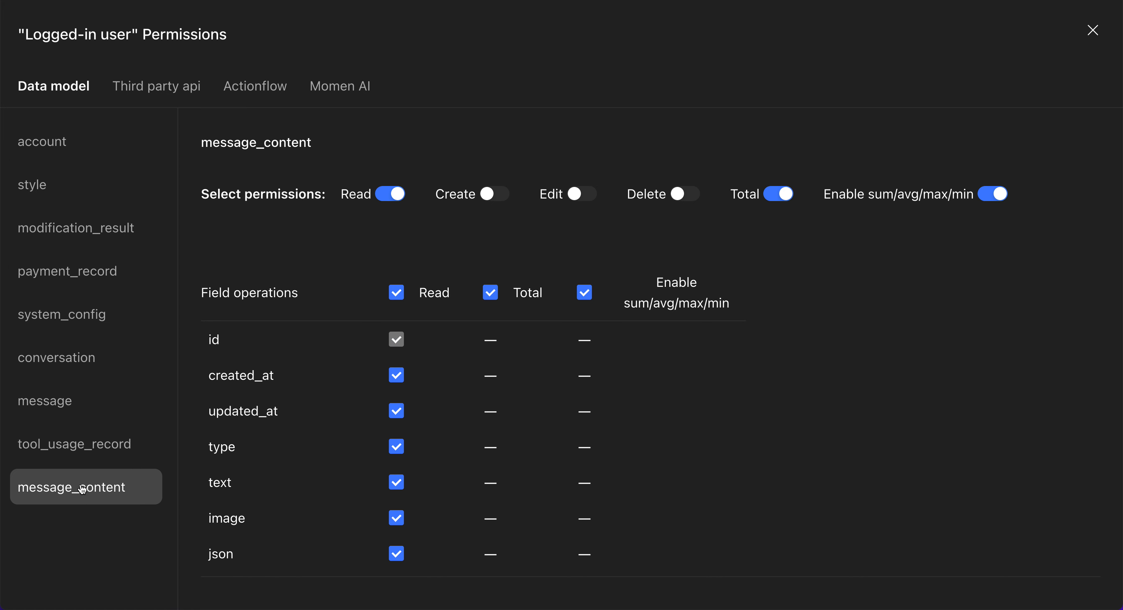
click(90, 363)
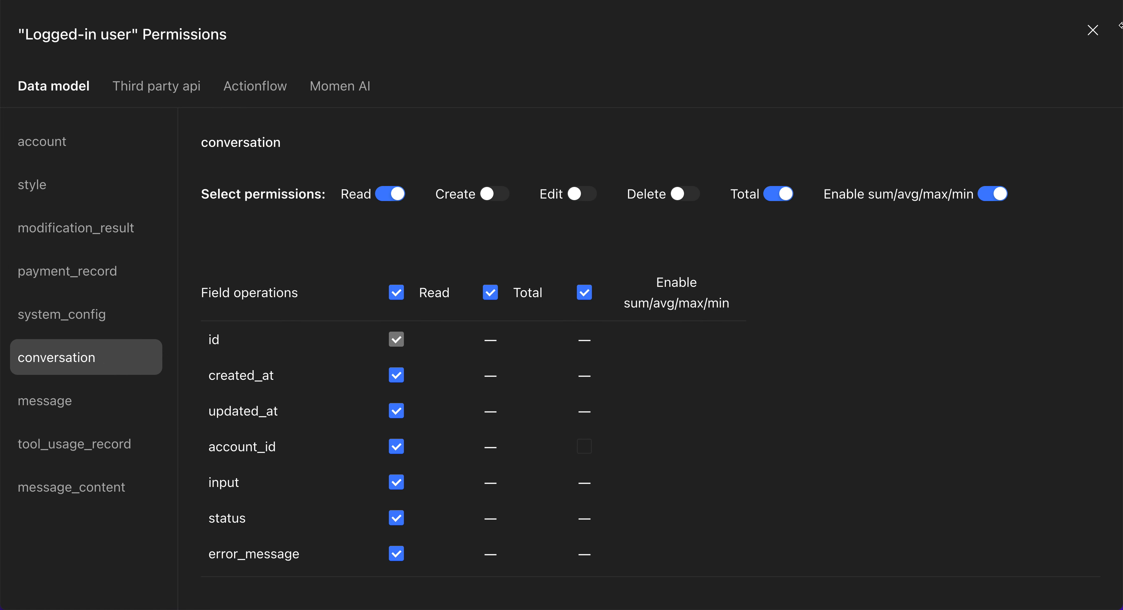
click(1093, 31)
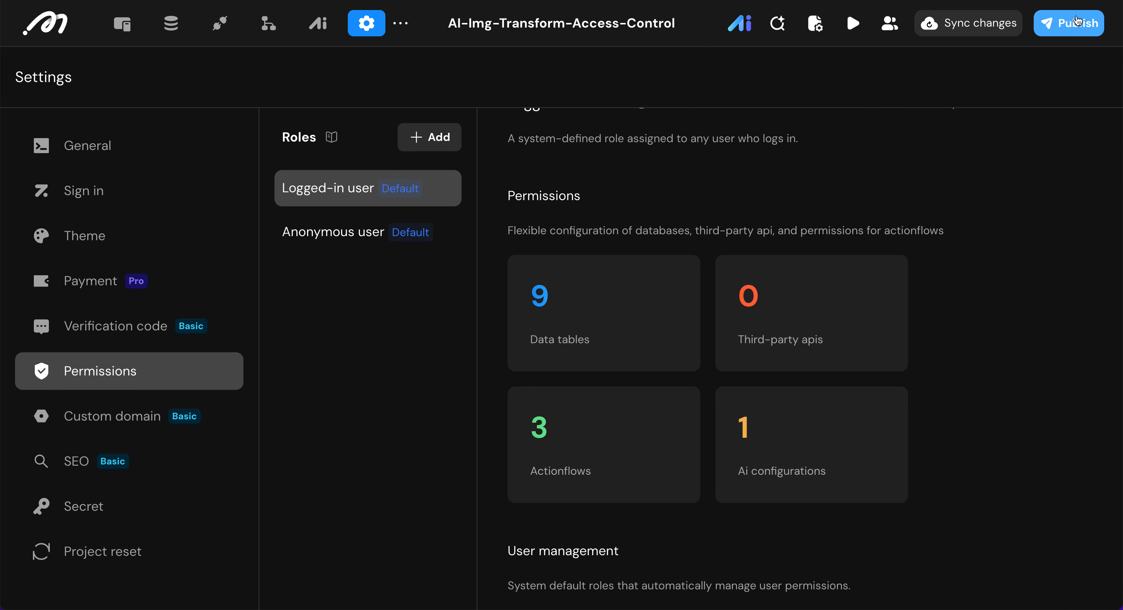
Step: Open the AI configuration permissions of the Logged-in user role
click(965, 25)
click(788, 422)
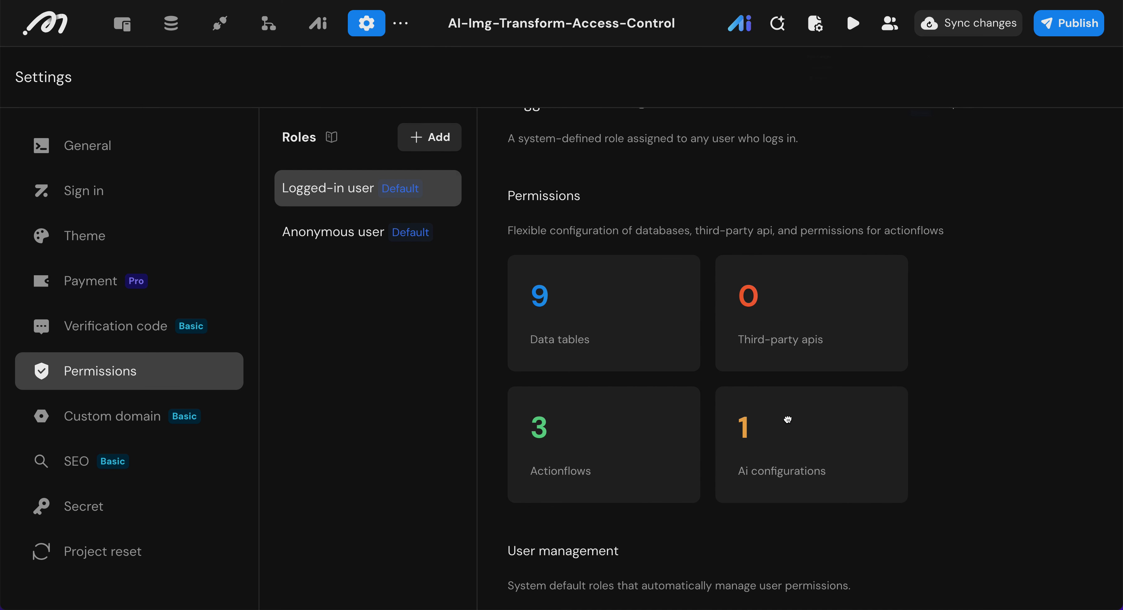